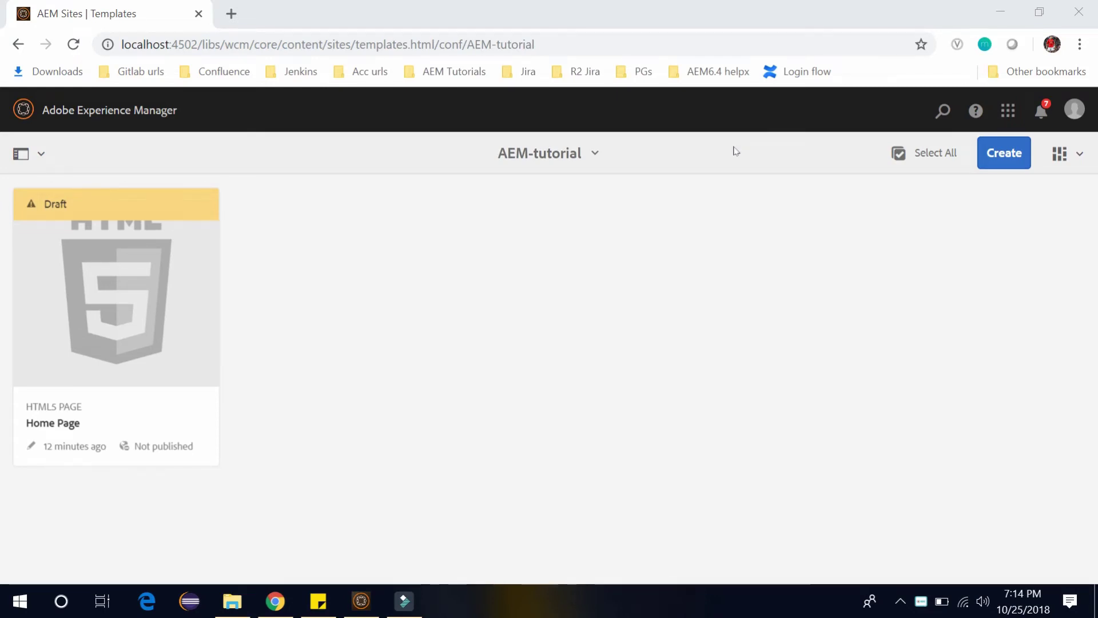
Open the Home Page template for editing and switch it to Structure mode.
mouse_move(128, 309)
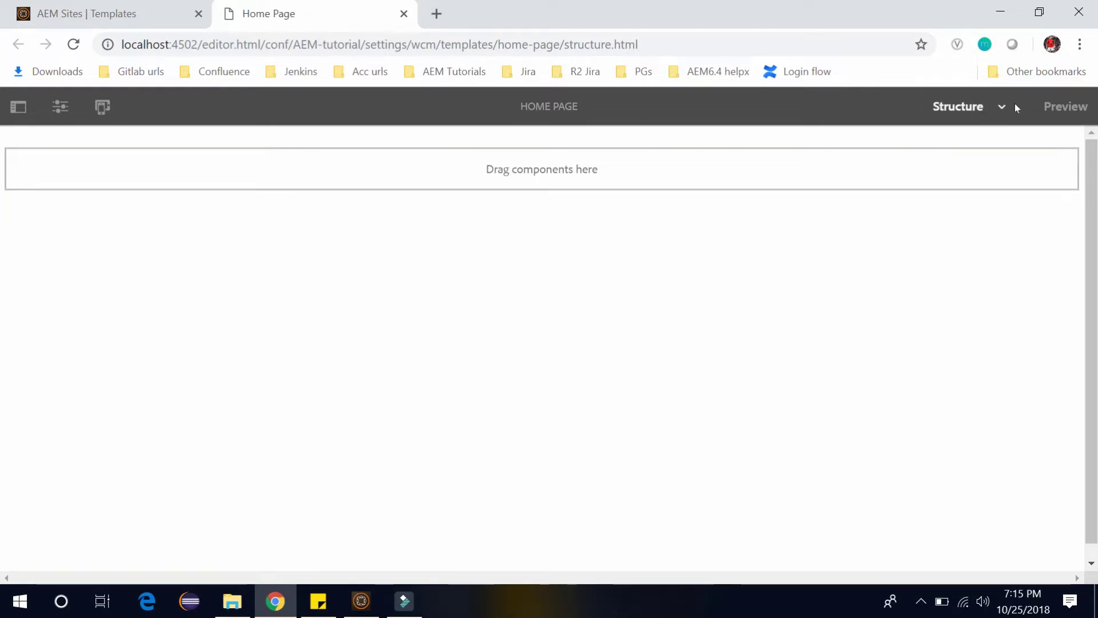
click(998, 110)
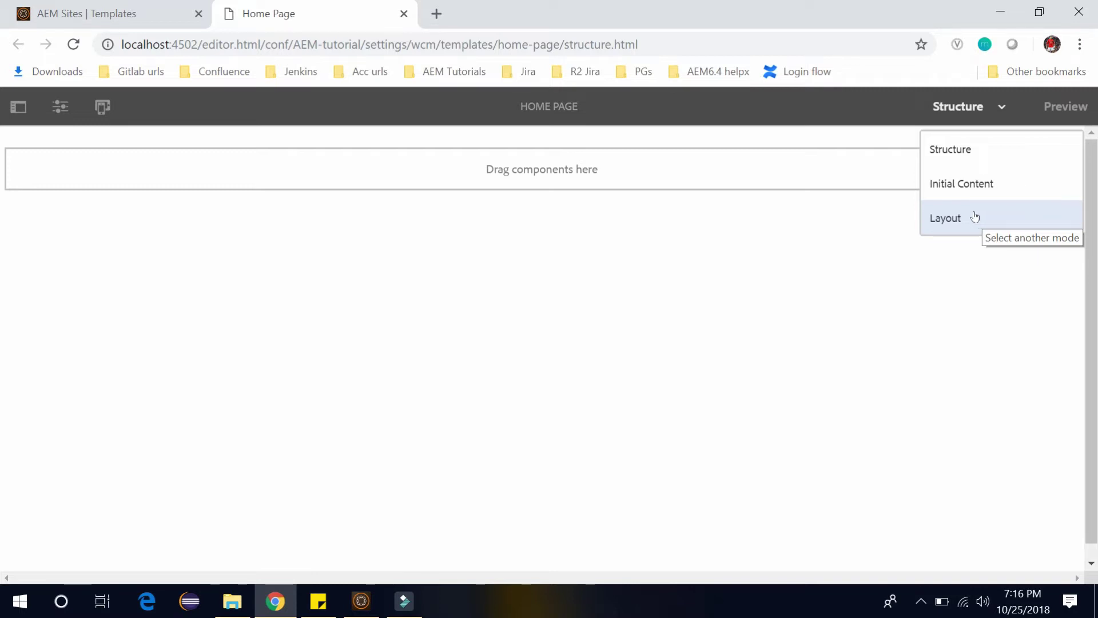
click(960, 149)
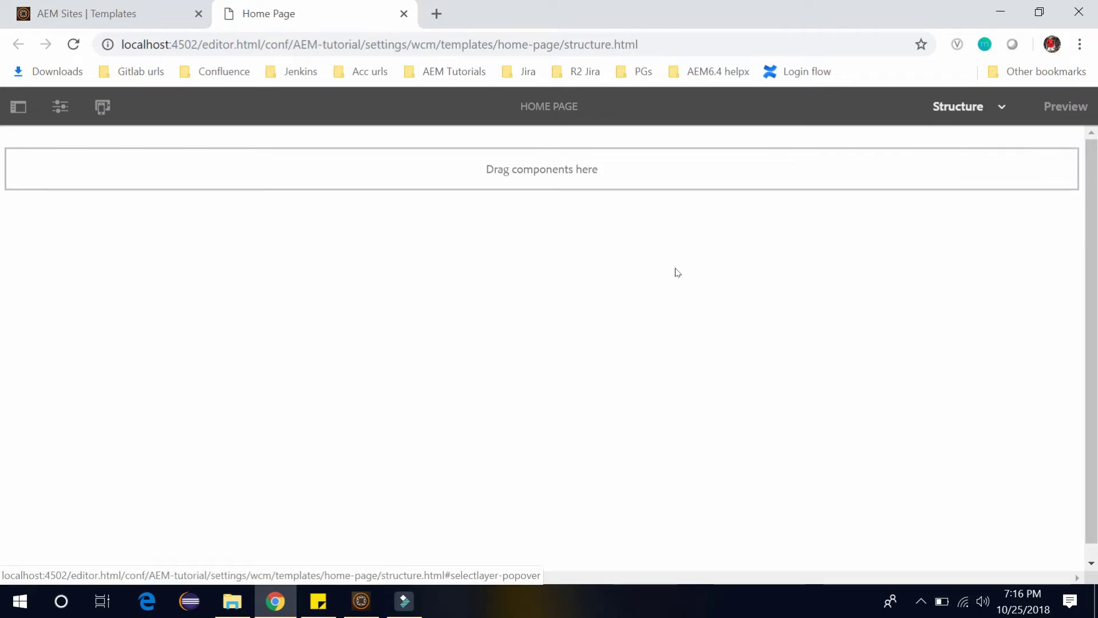
Insert Title - HTL and Content Fragment components into the root layout container.
click(335, 140)
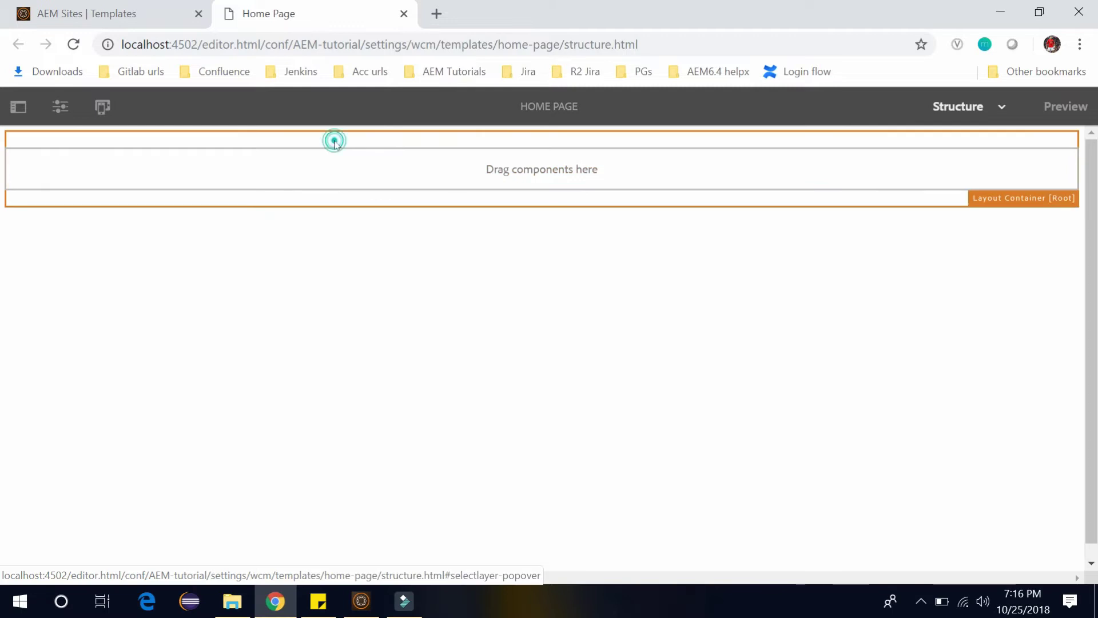
click(312, 184)
click(23, 212)
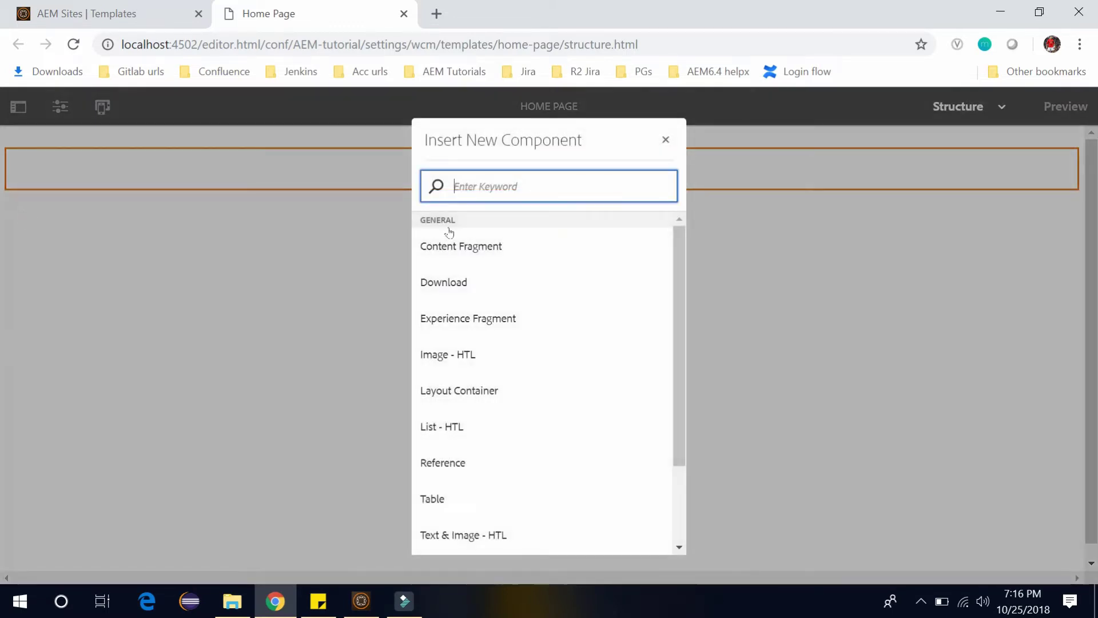
text(titl)
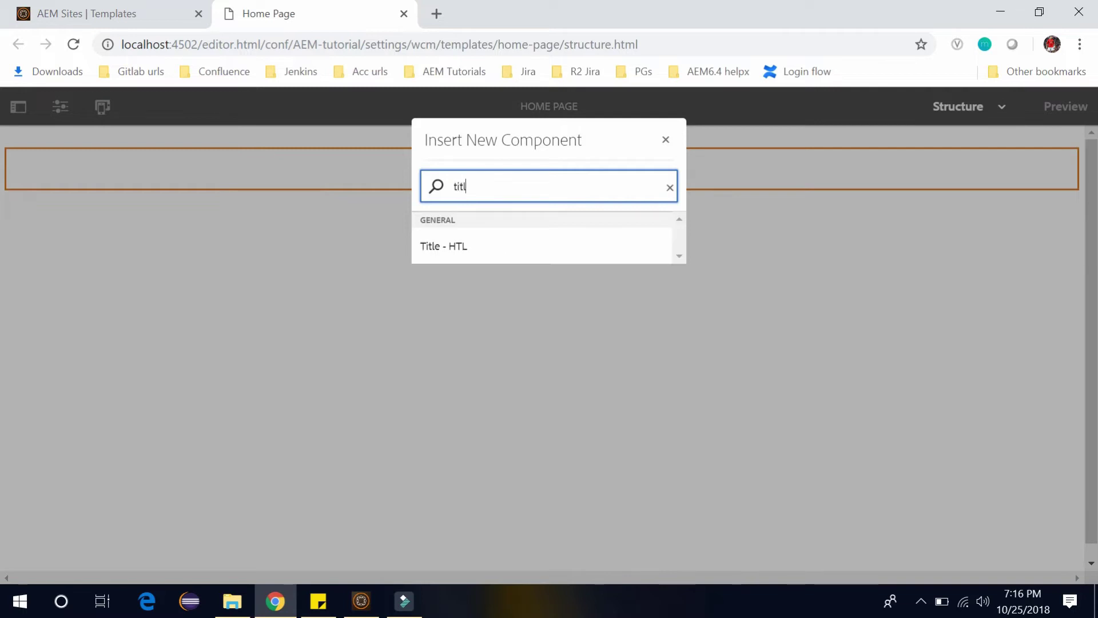
click(483, 246)
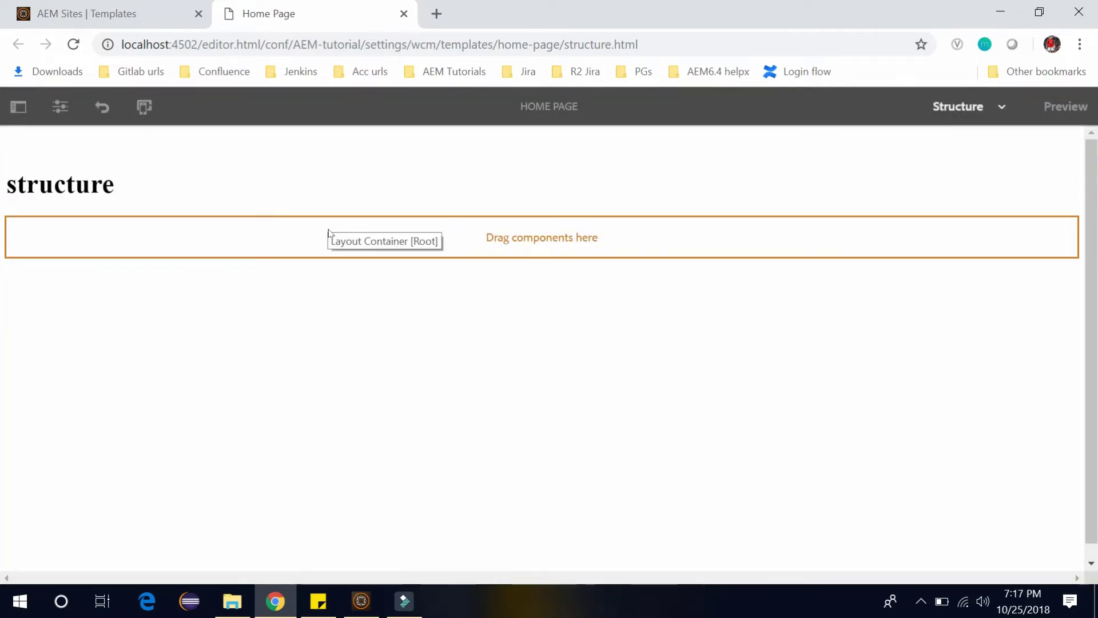
double_click(327, 231)
text(conte)
click(505, 245)
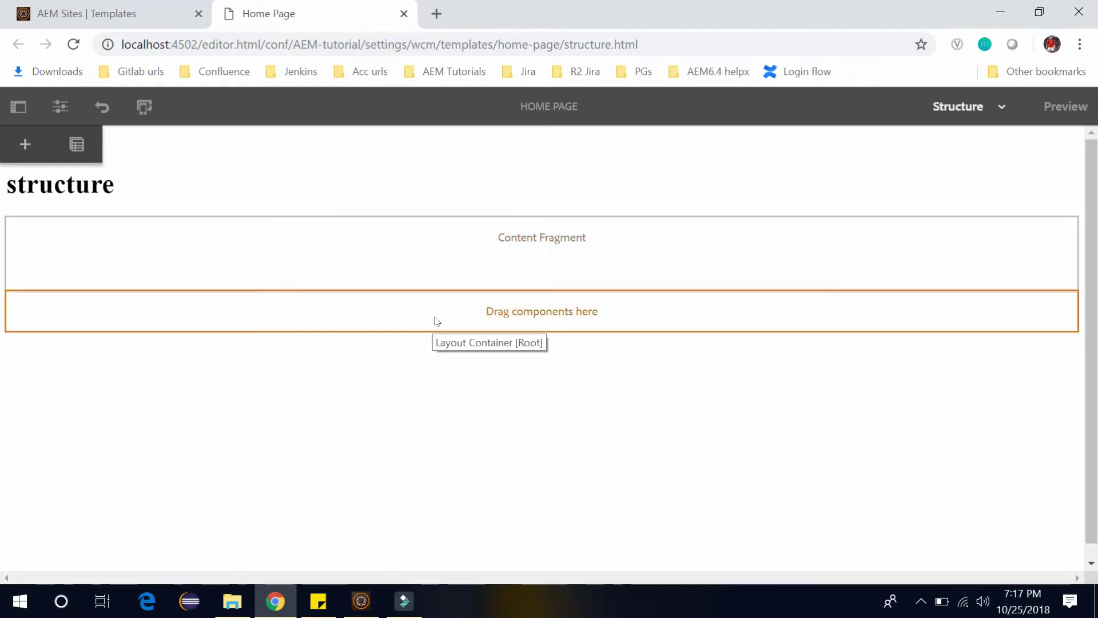
Add Text & Image - HTL and then Text - HTL components below them.
double_click(435, 316)
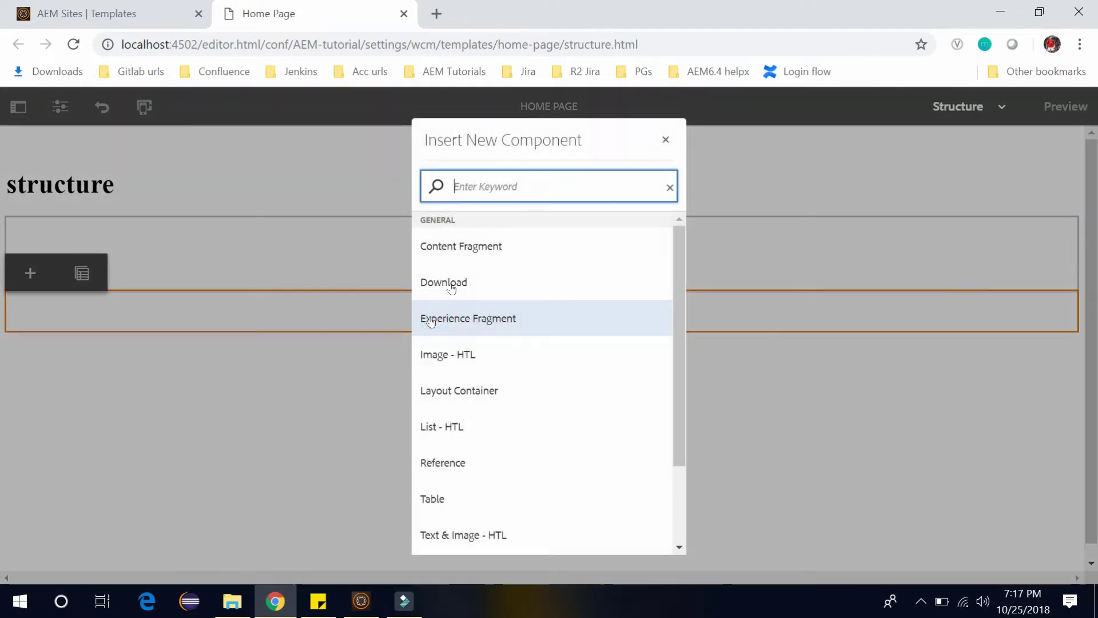
text(iamg)
key(BackSpace)
key(BackSpace)
key(BackSpace)
text(ma)
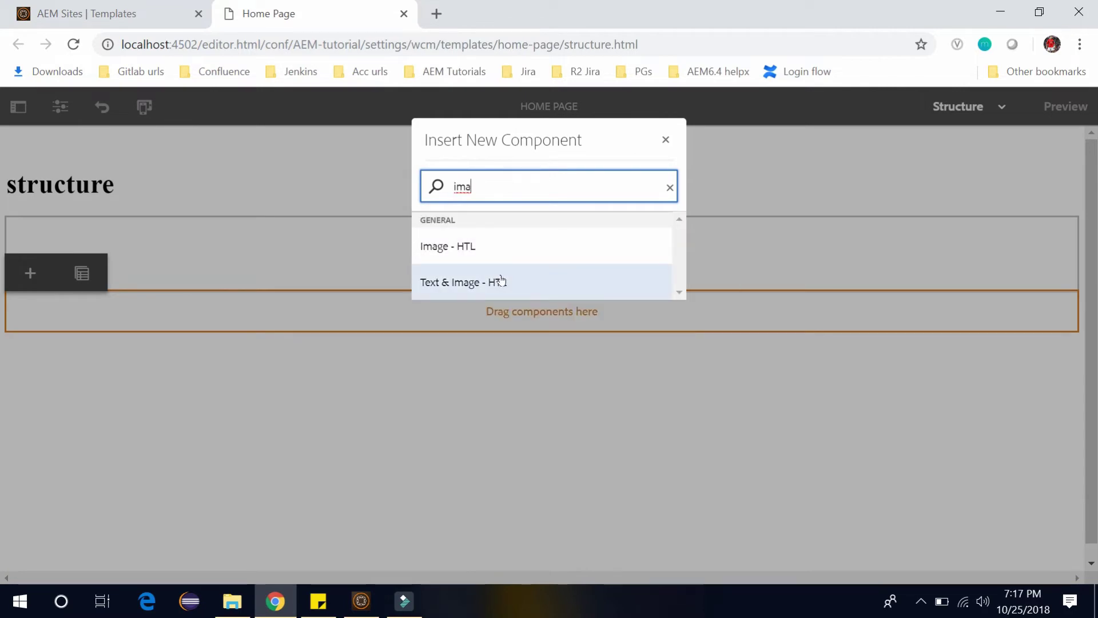
click(502, 279)
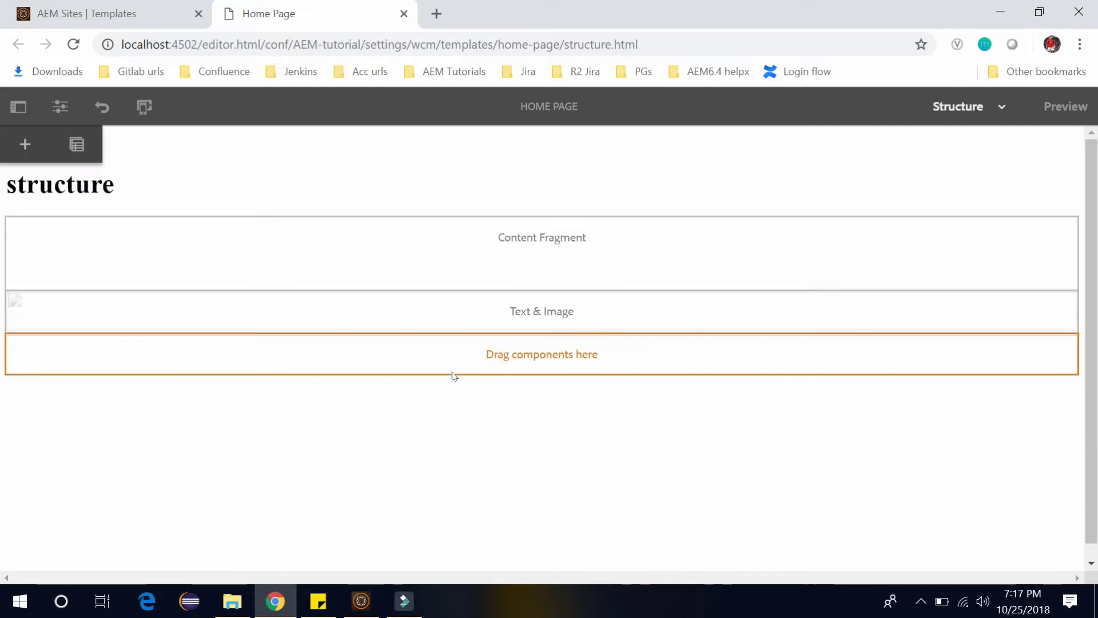
click(413, 357)
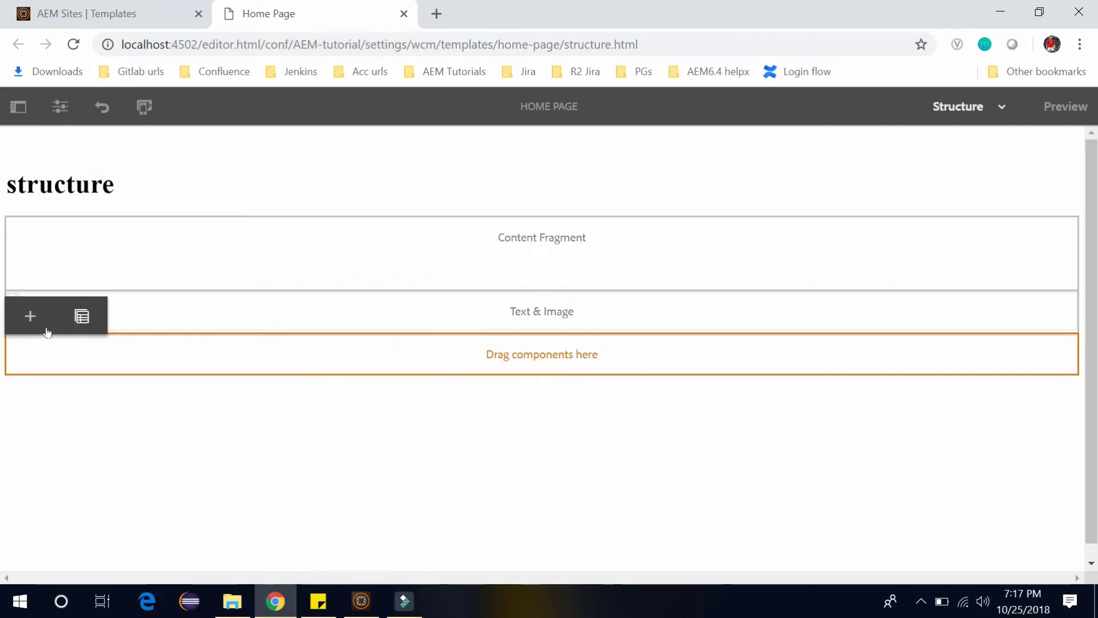
click(27, 324)
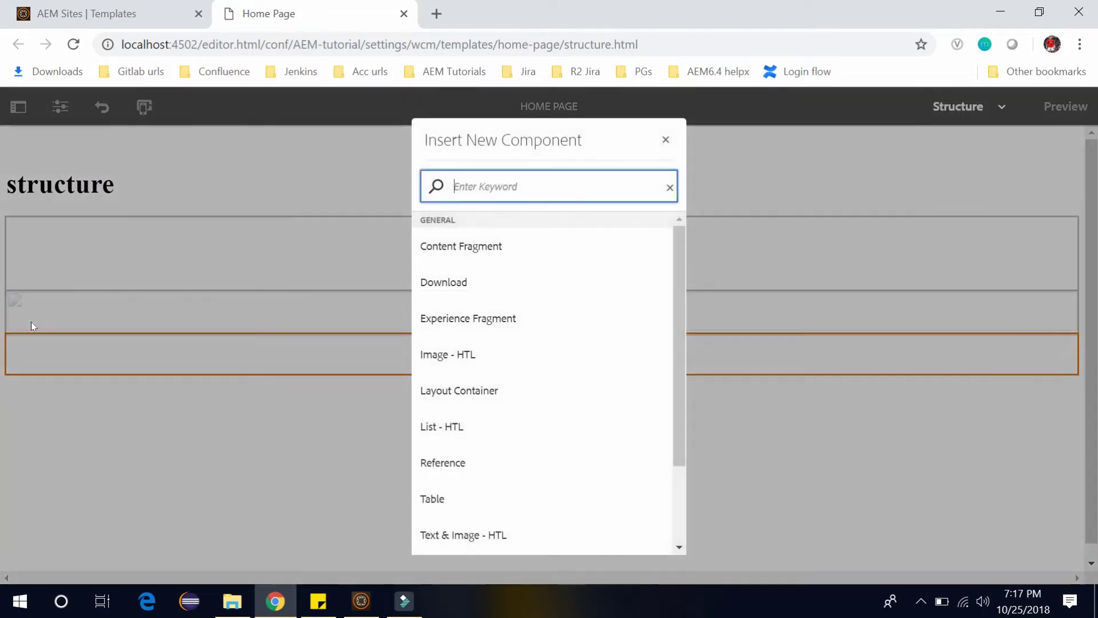
text(text)
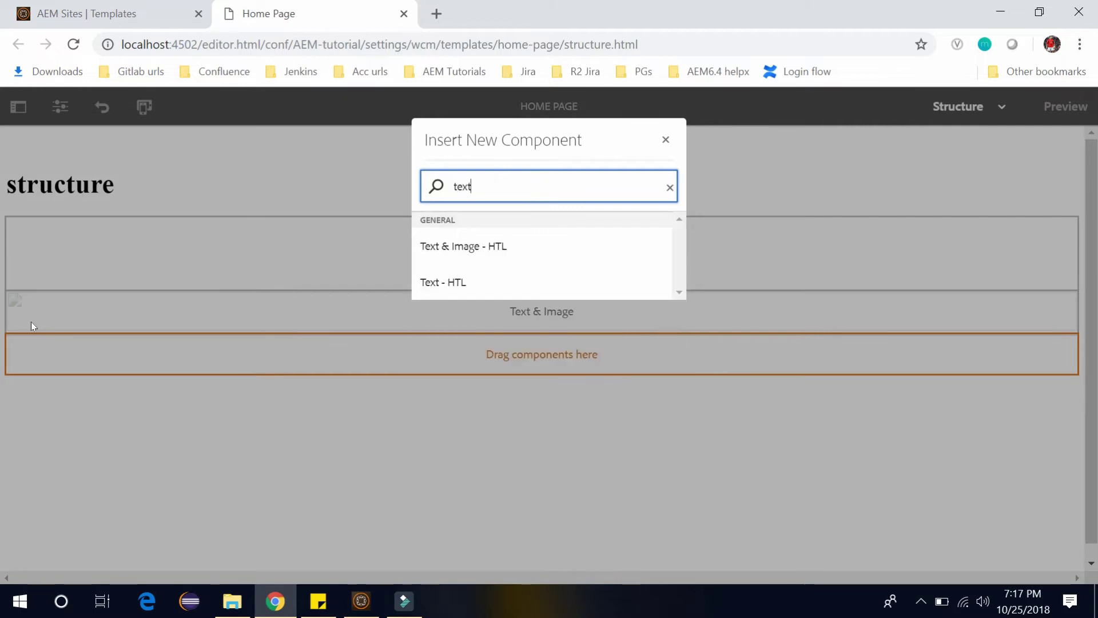
click(443, 284)
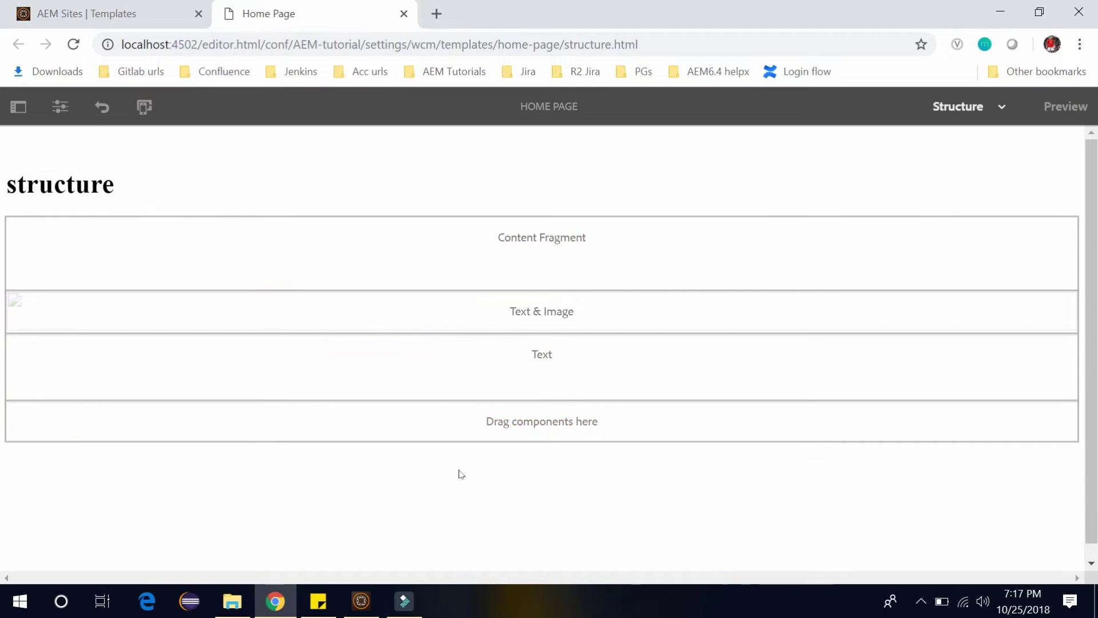
Type 'Footer copyright' into the Text component, then make it bold and centre-aligned.
click(498, 372)
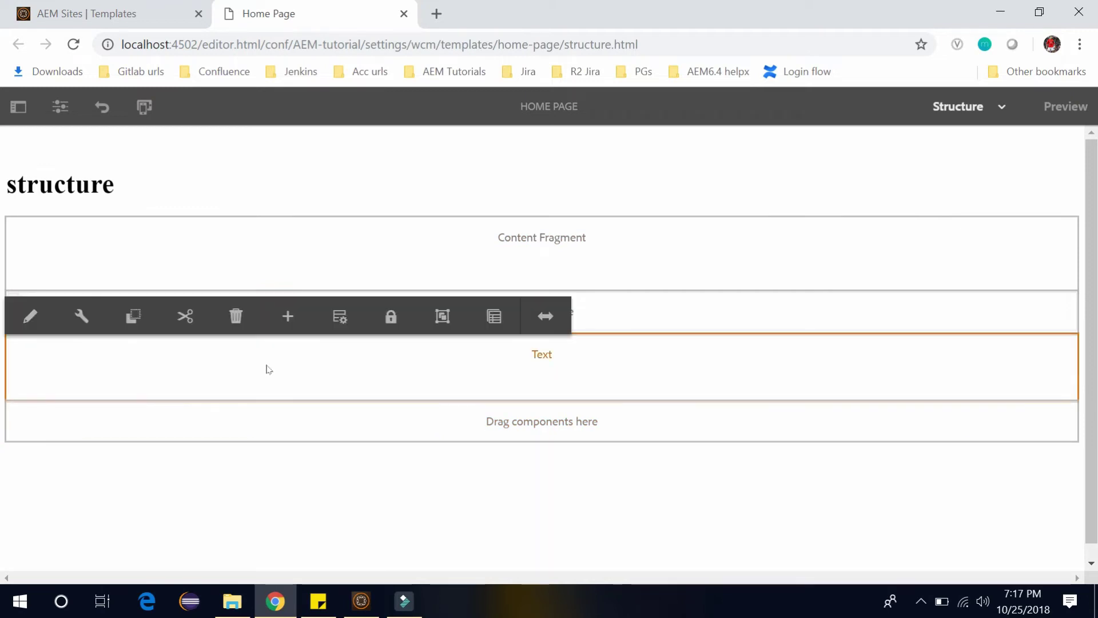
click(31, 321)
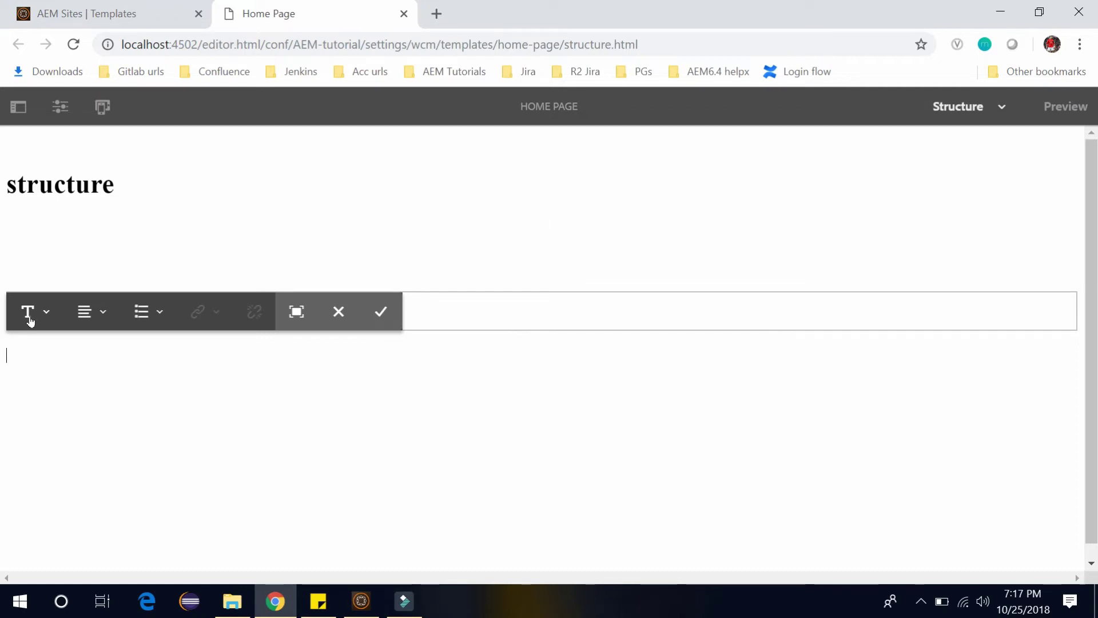
text(Footer copyright)
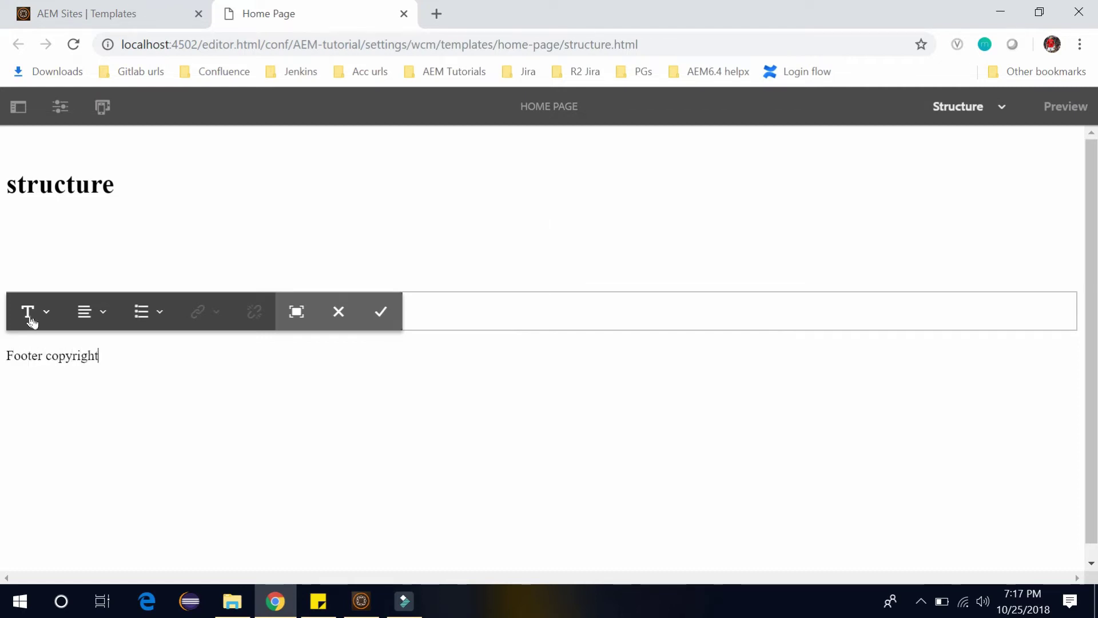
key(ctrl+a)
click(43, 316)
click(30, 278)
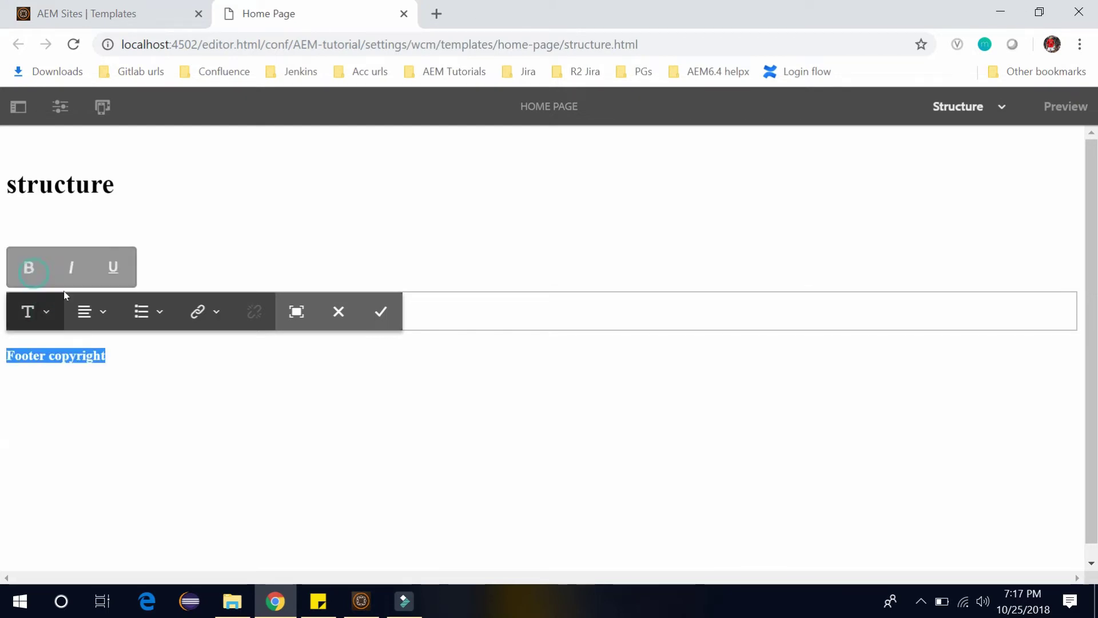
click(102, 312)
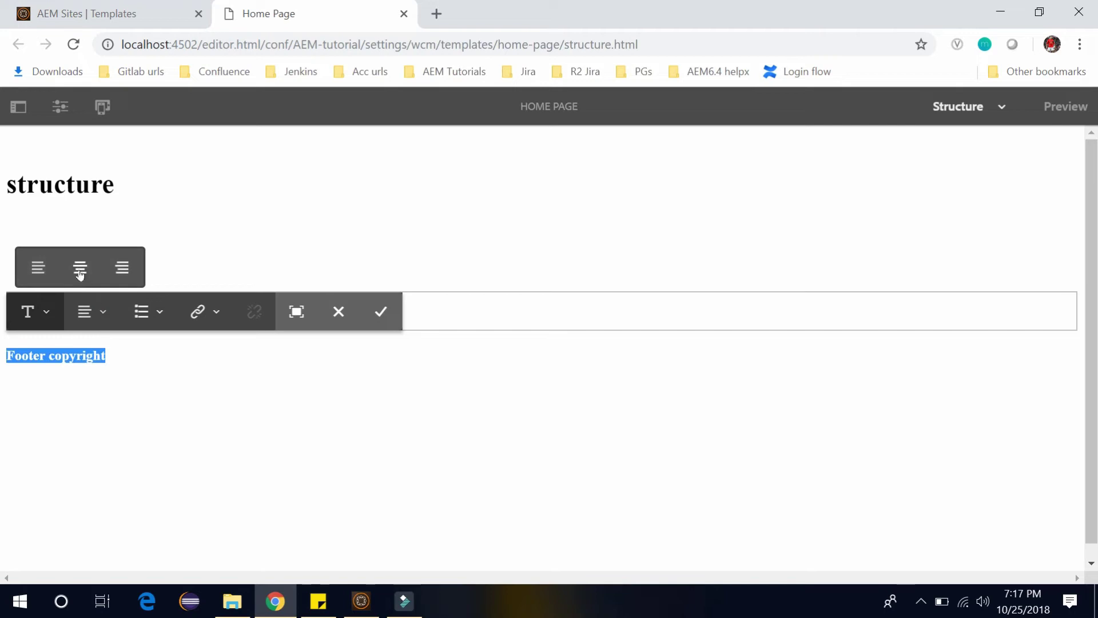
click(79, 268)
Save the footer text and resize the Content Fragment to half the page width.
click(237, 474)
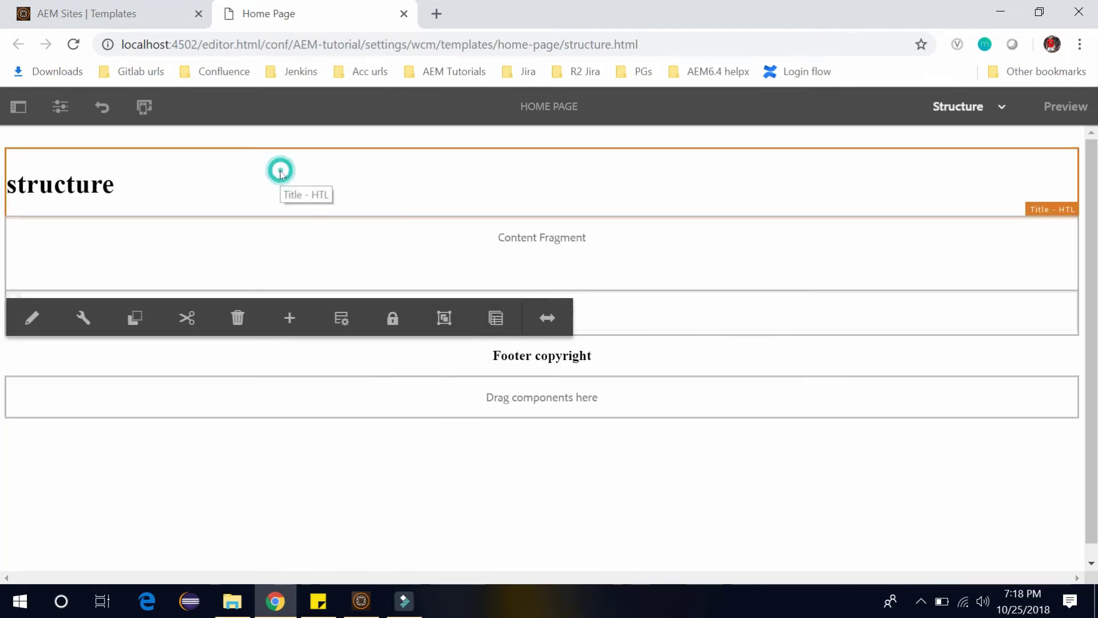
click(283, 173)
click(459, 351)
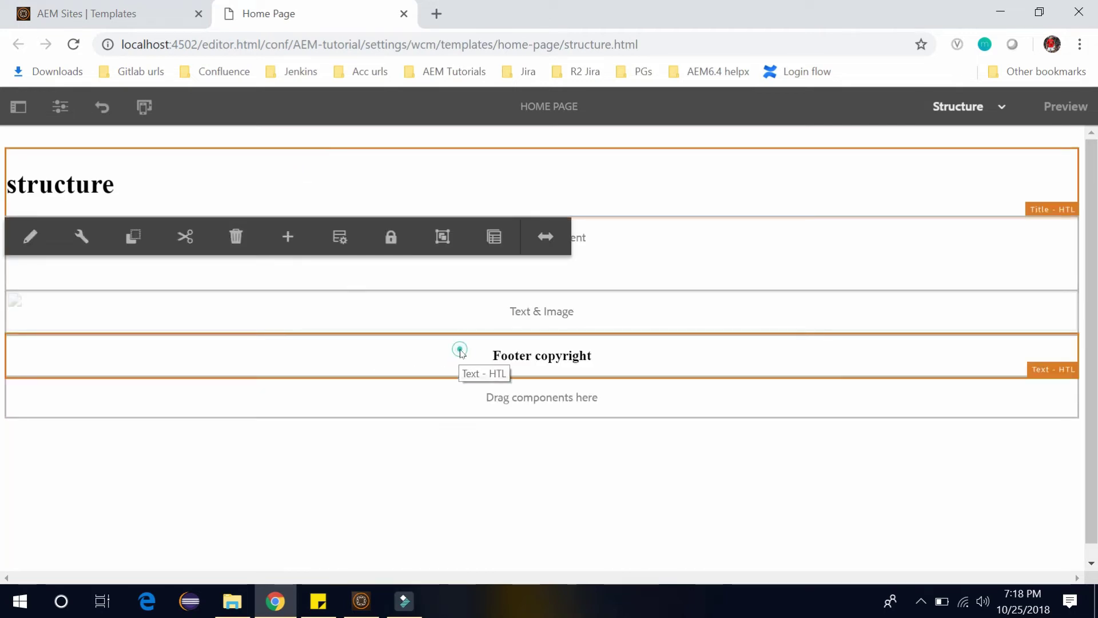
click(656, 255)
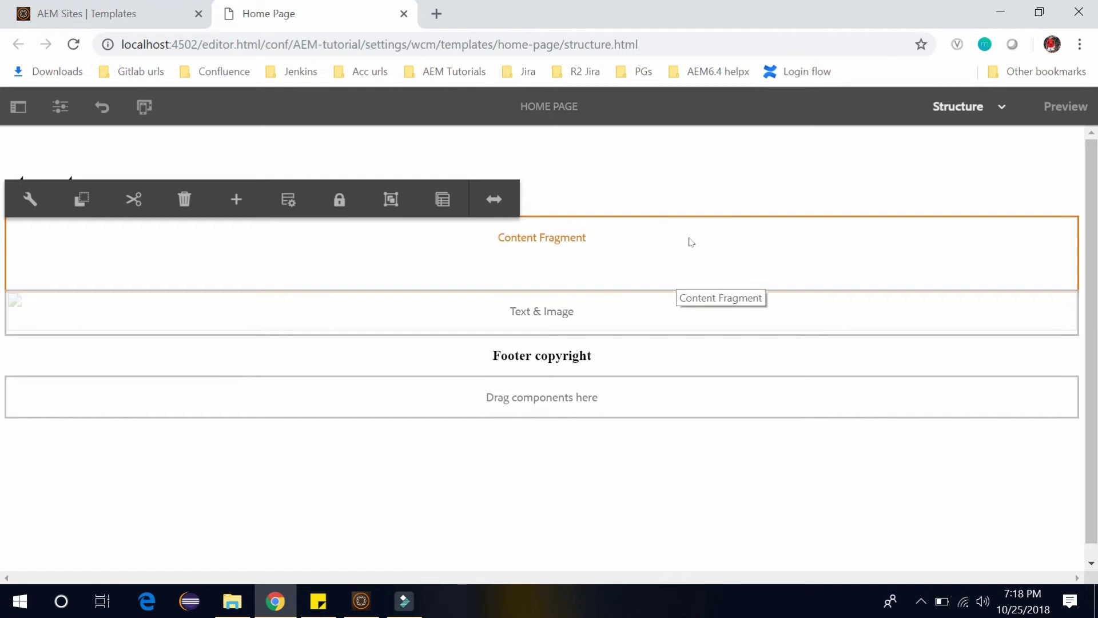
click(495, 207)
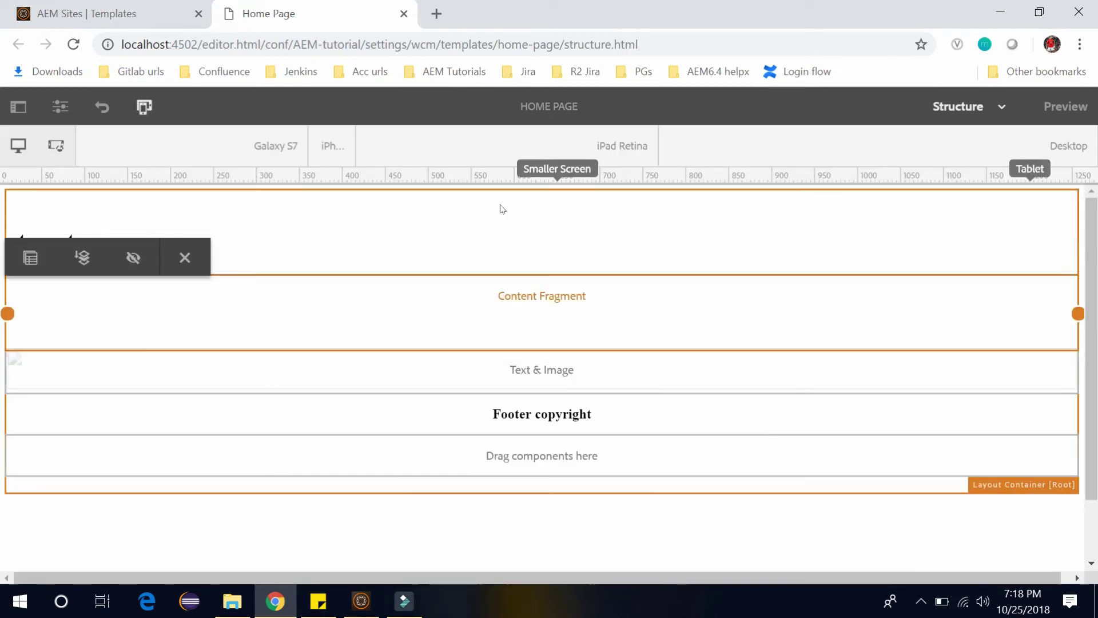
drag(1078, 314, 541, 315)
click(572, 361)
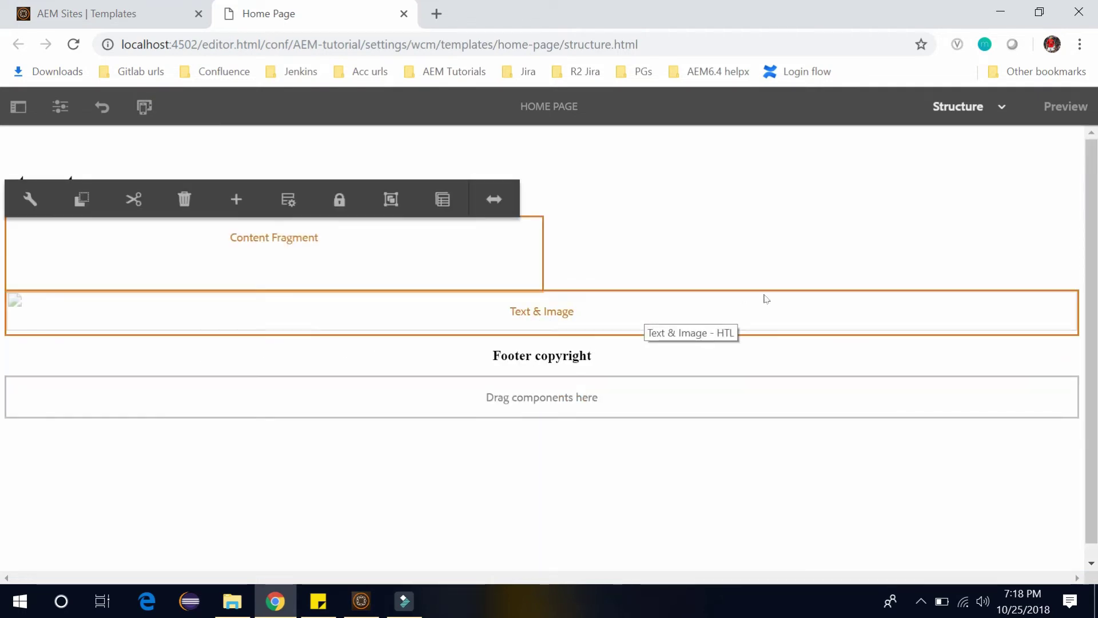
Narrow Text & Image to half width and exit Layout mode.
click(789, 297)
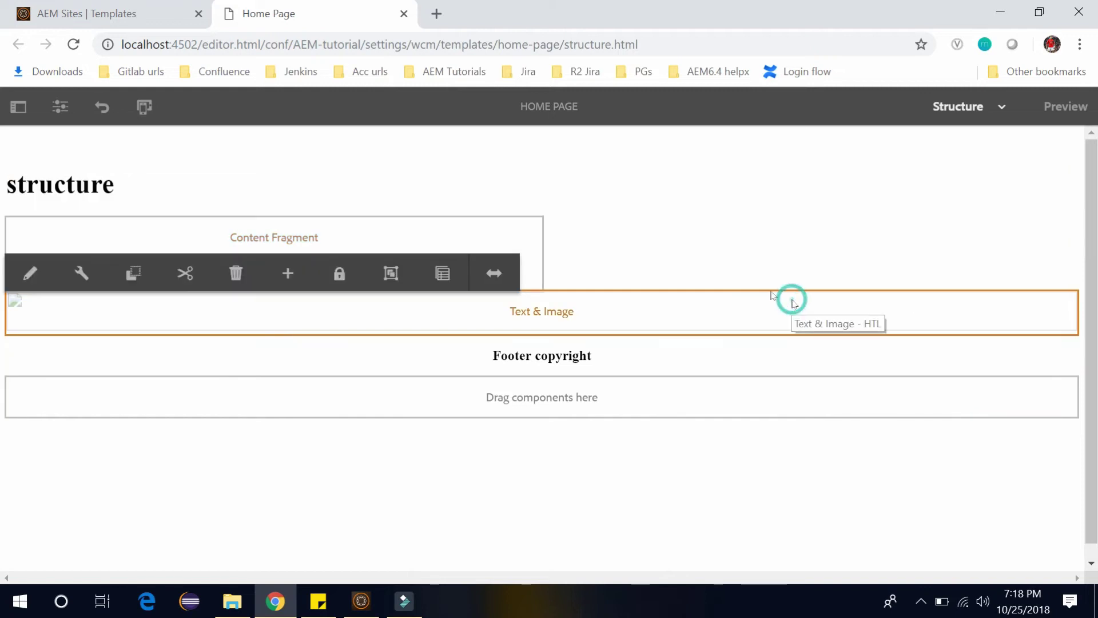
click(503, 273)
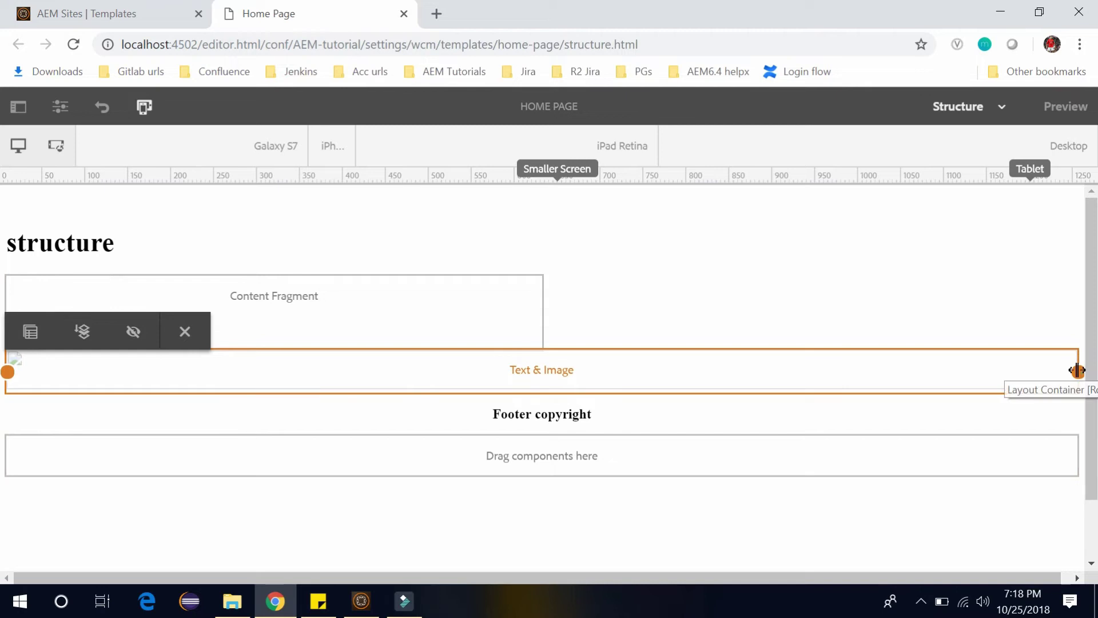
drag(1078, 370, 532, 366)
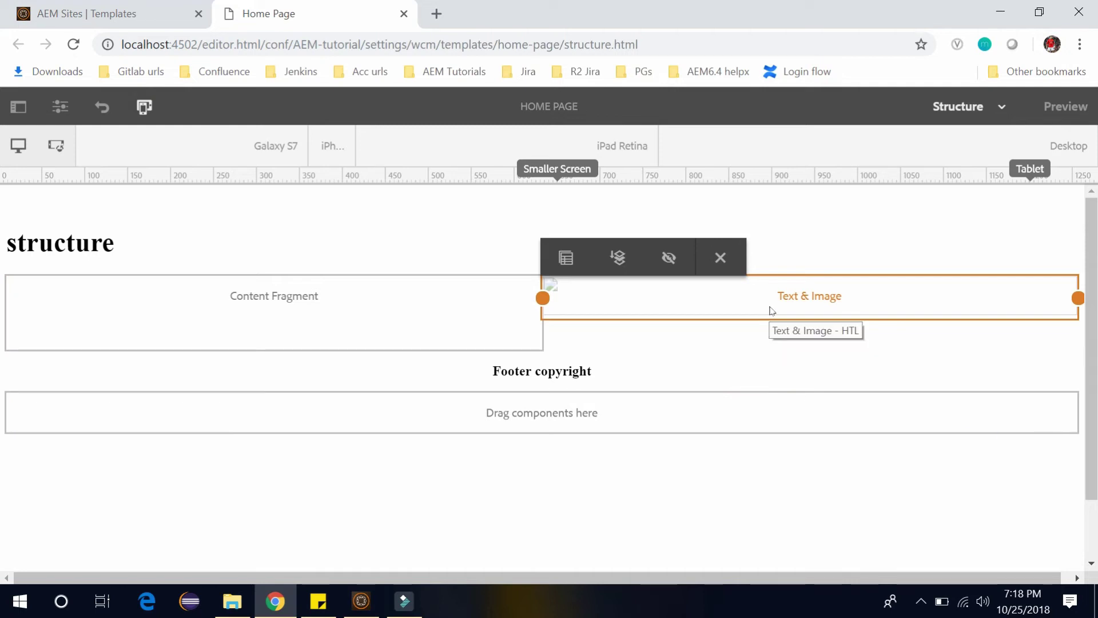
click(717, 474)
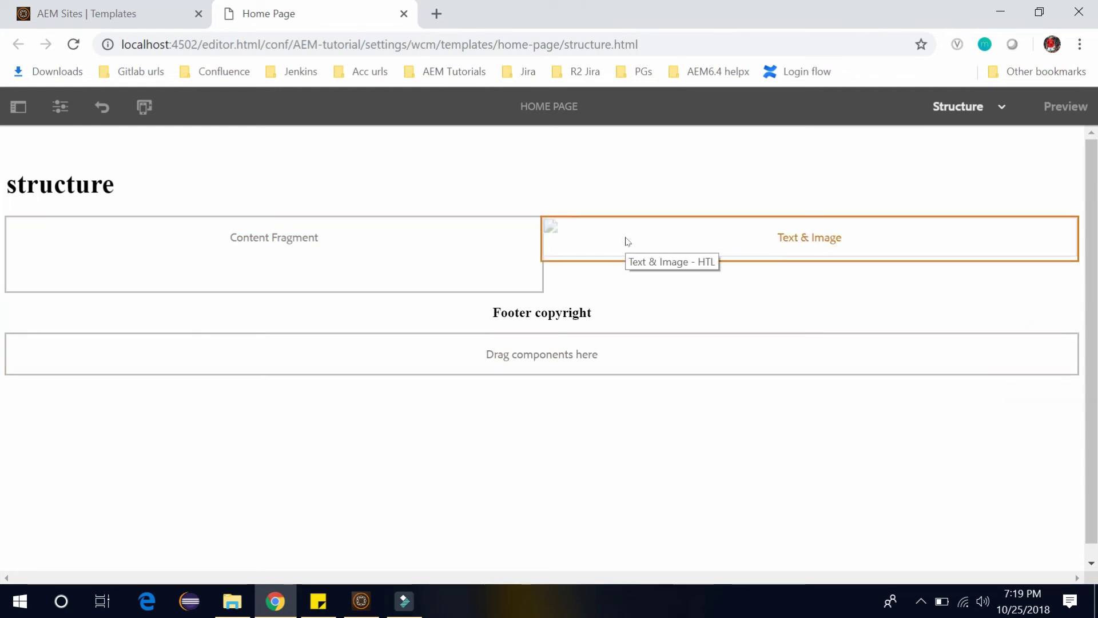
Check the Content Fragment and Text & Image components, then open the editing-mode list.
click(460, 243)
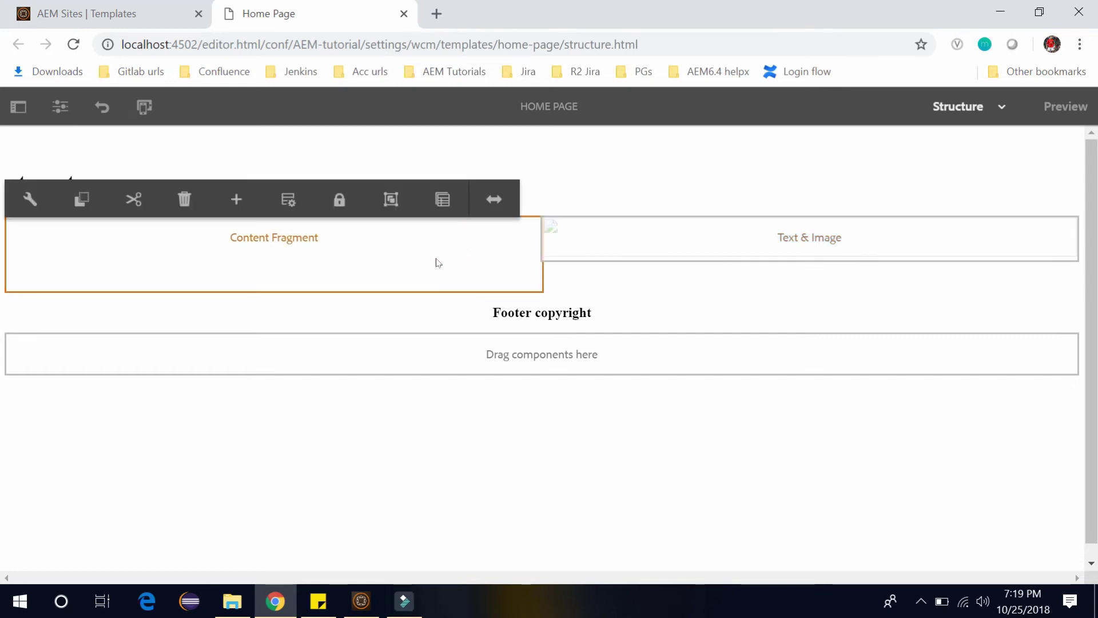
click(336, 202)
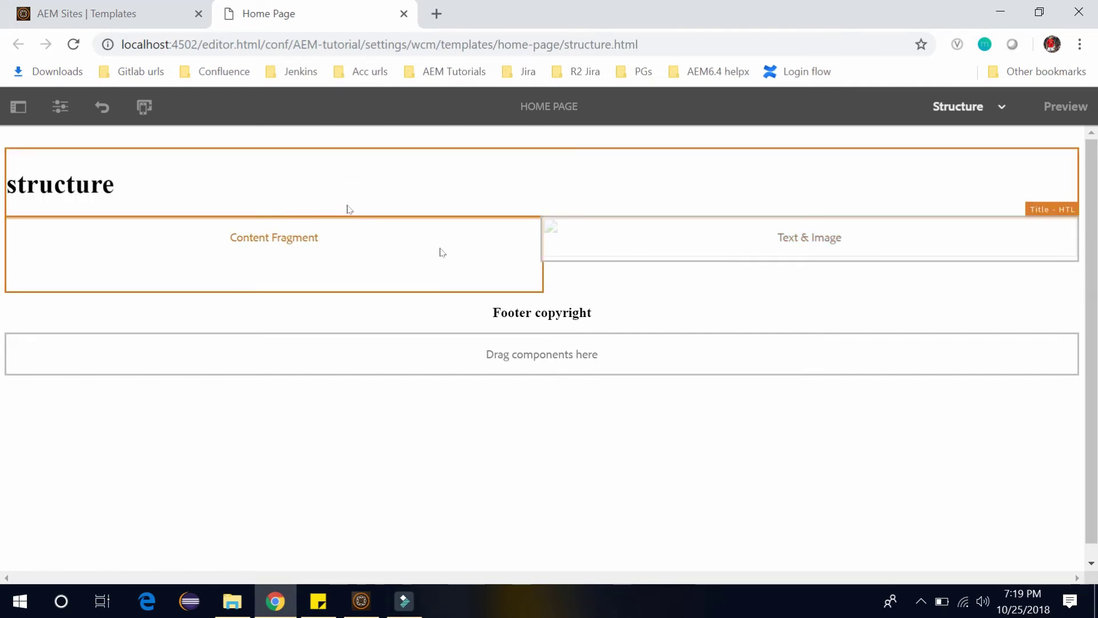
click(630, 255)
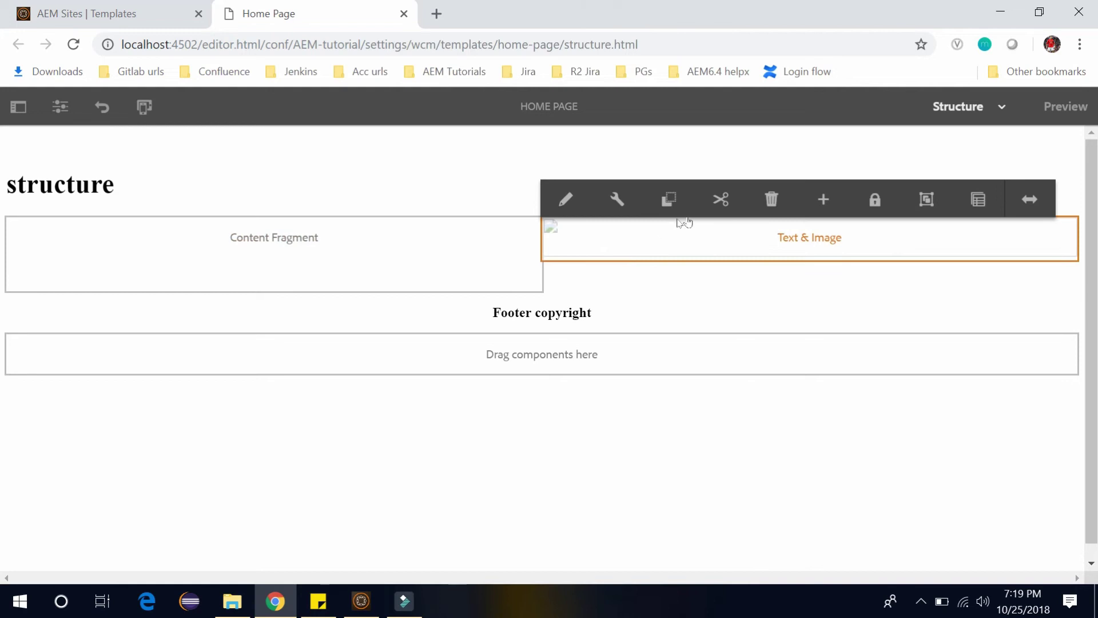
click(869, 201)
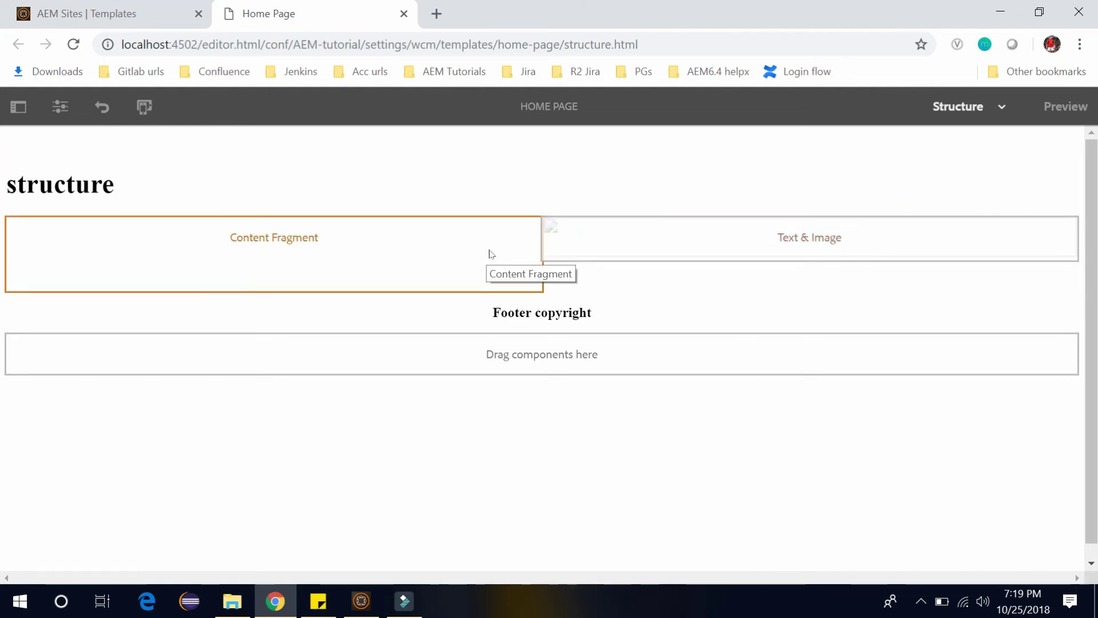
click(1001, 107)
In Initial Content mode, set the Content Fragment to demotraining/content-fragment/cfmodel and save.
click(953, 196)
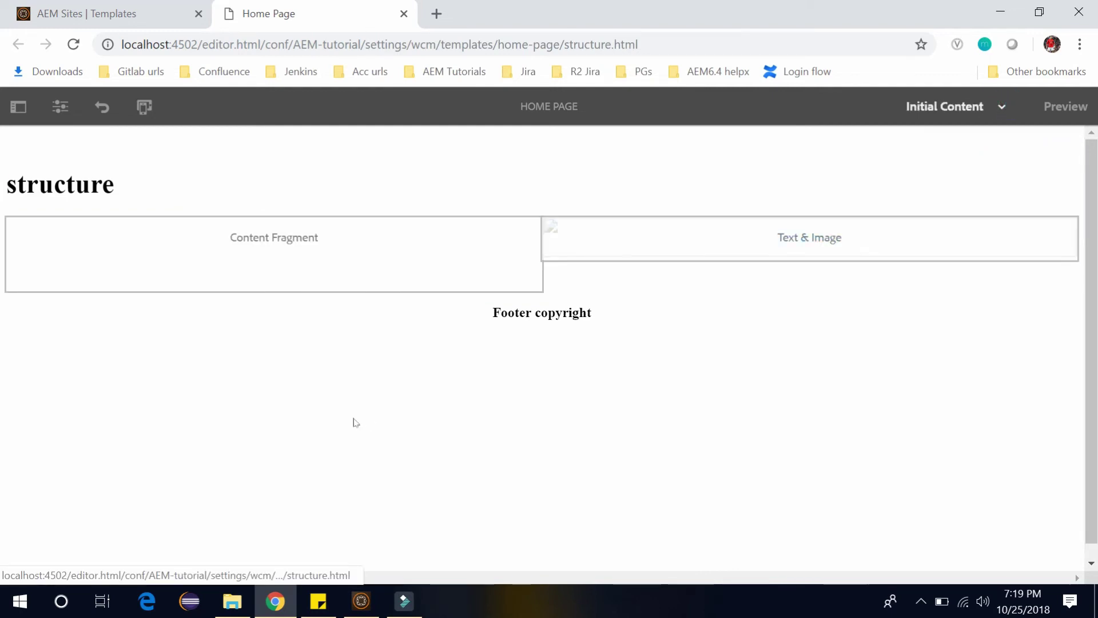
click(393, 264)
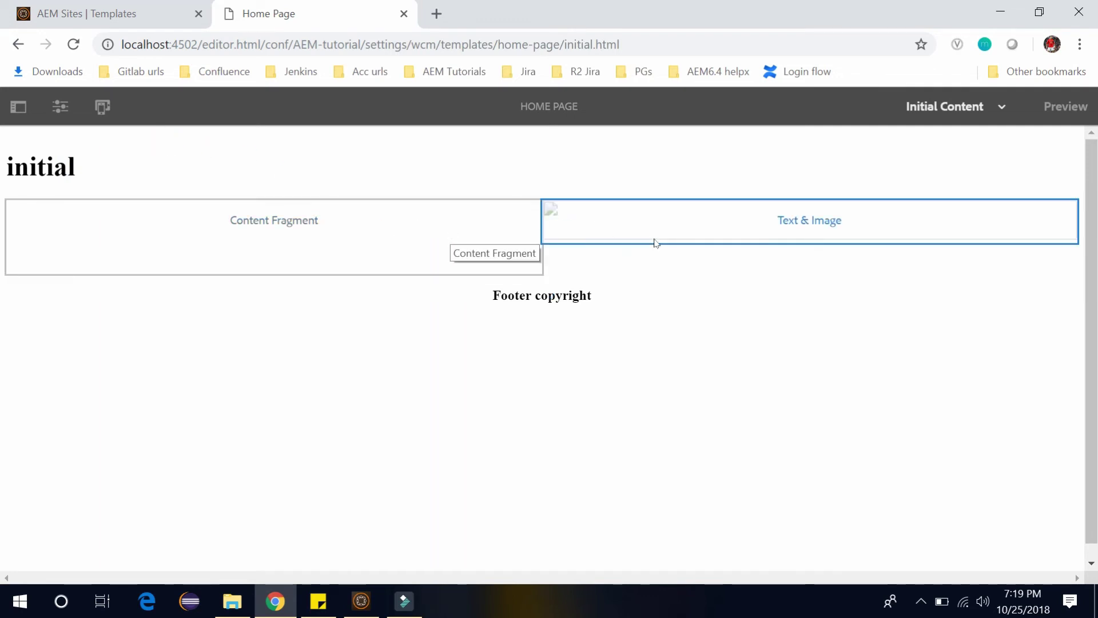
click(426, 236)
click(81, 215)
click(31, 183)
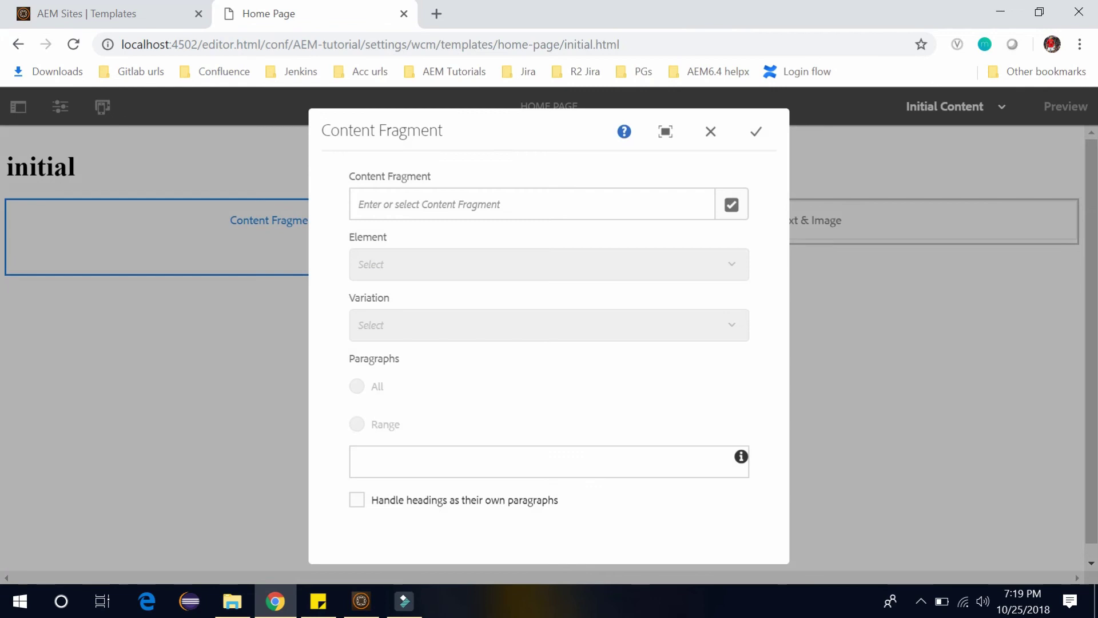
click(733, 206)
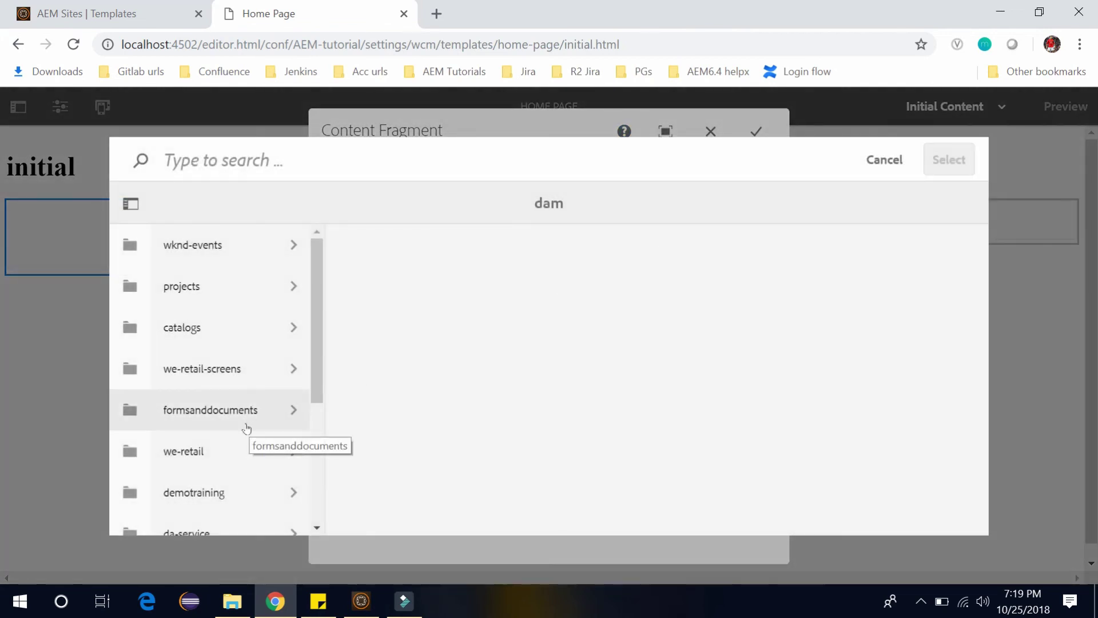
click(264, 500)
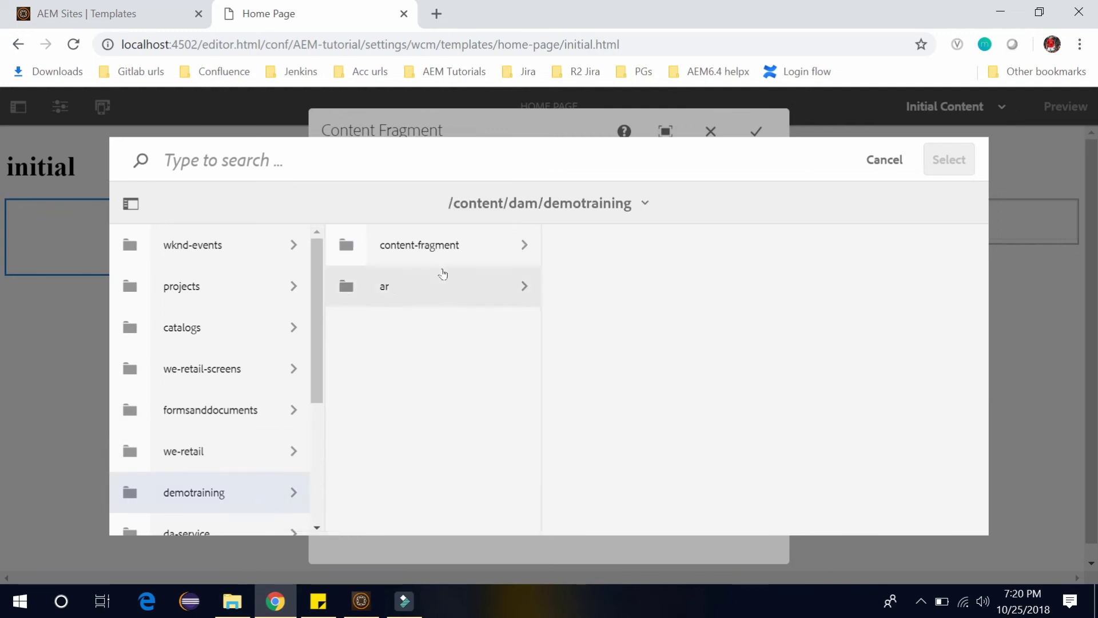
click(483, 245)
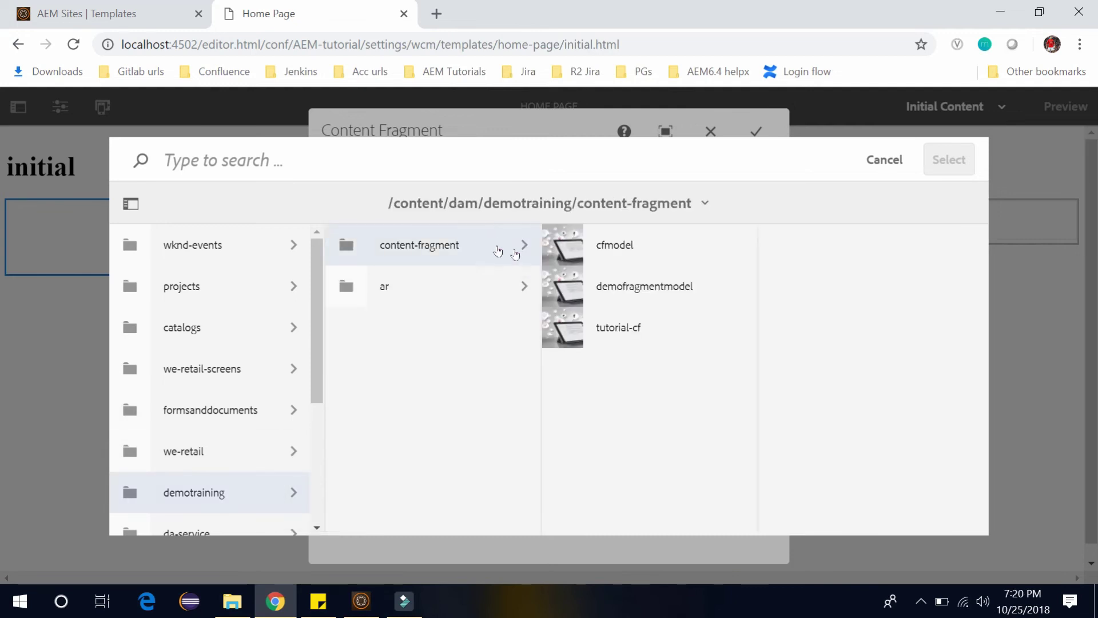
click(561, 247)
click(955, 165)
click(756, 132)
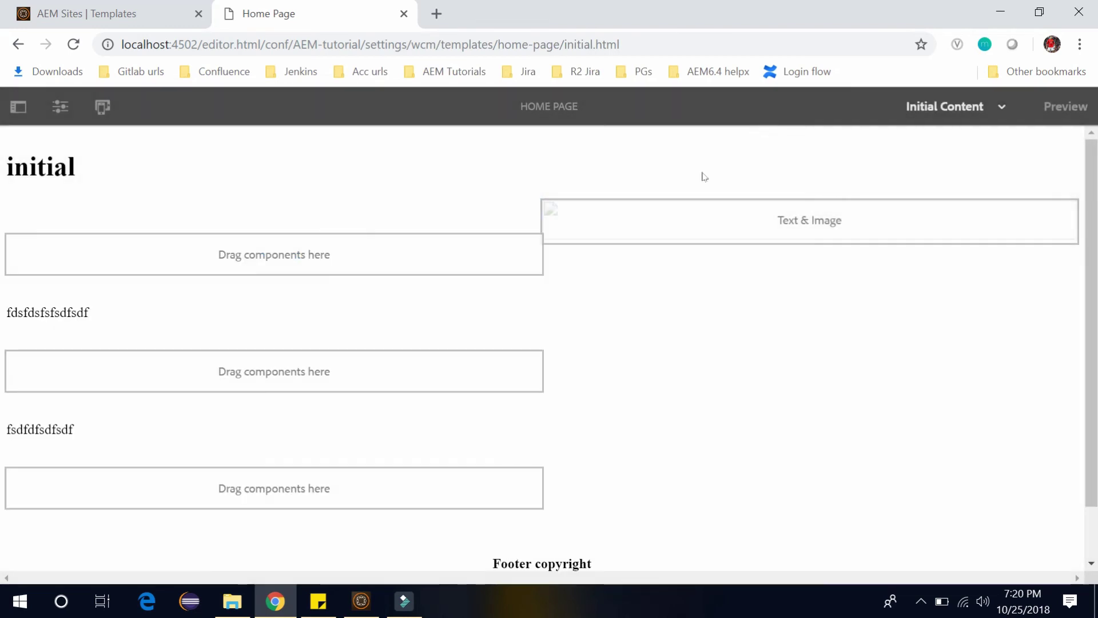
Change the Text & Image text to 'Image' and open the component's settings.
scroll(199, 353, down, 1)
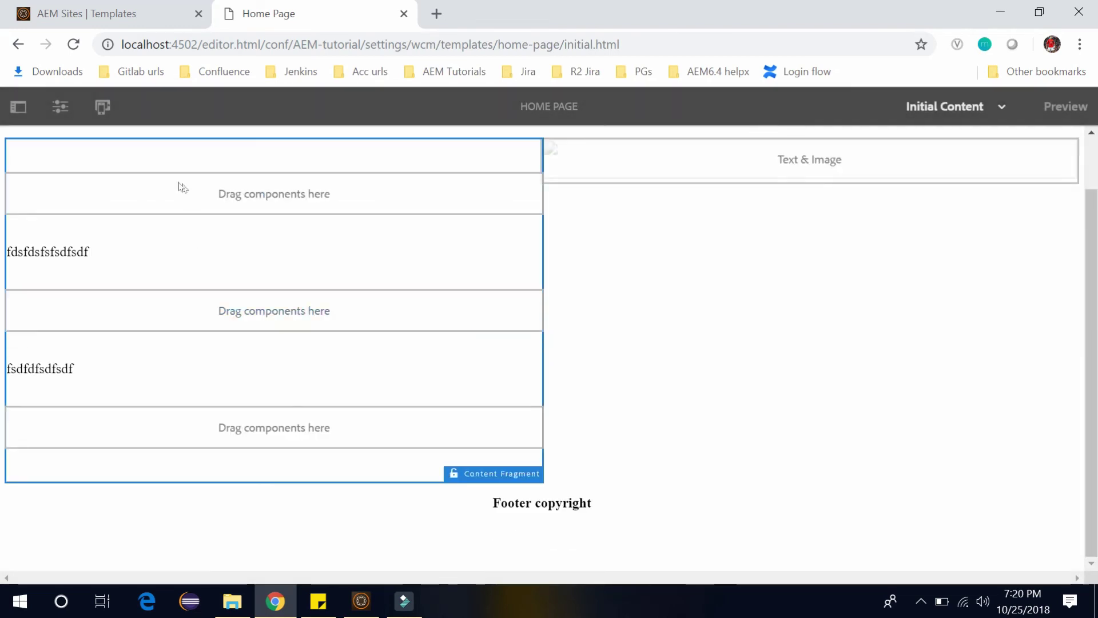
scroll(151, 303, up, 1)
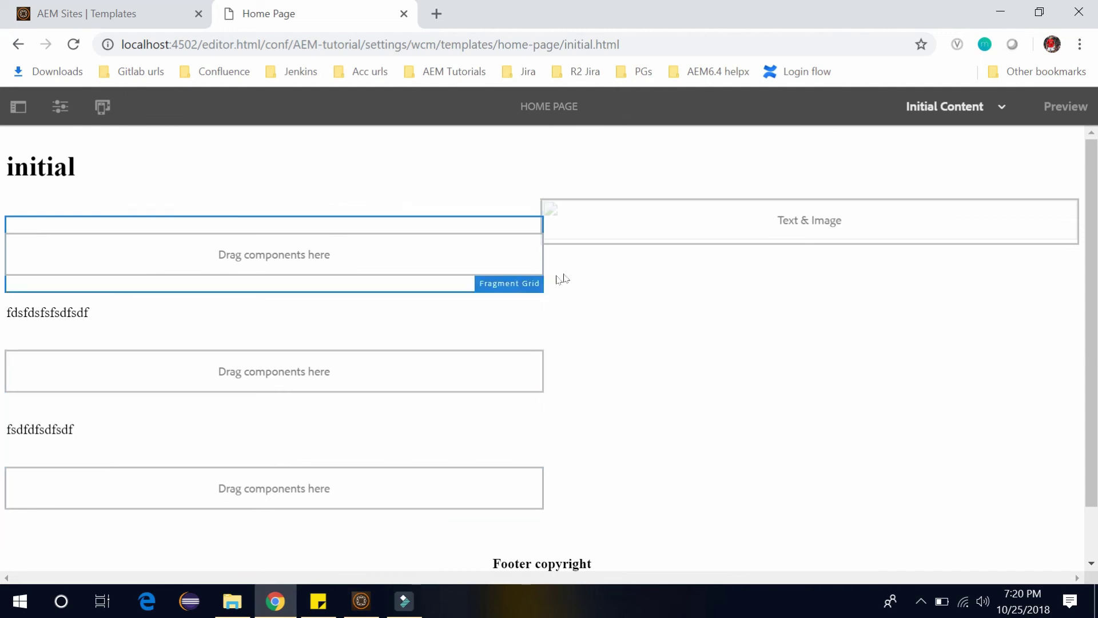
click(673, 231)
click(572, 180)
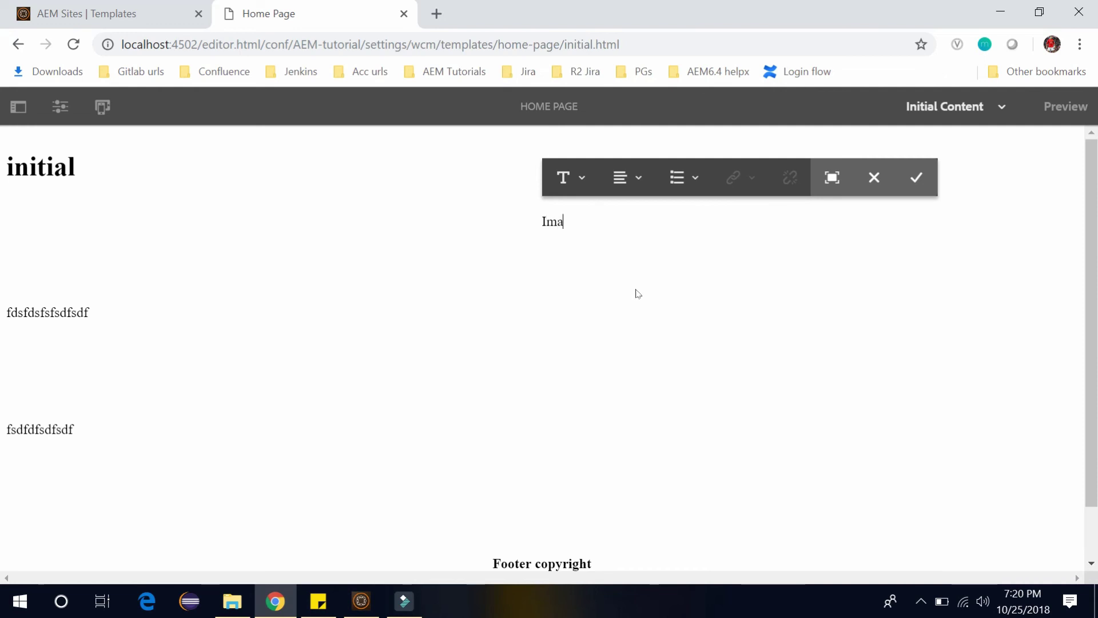
click(916, 177)
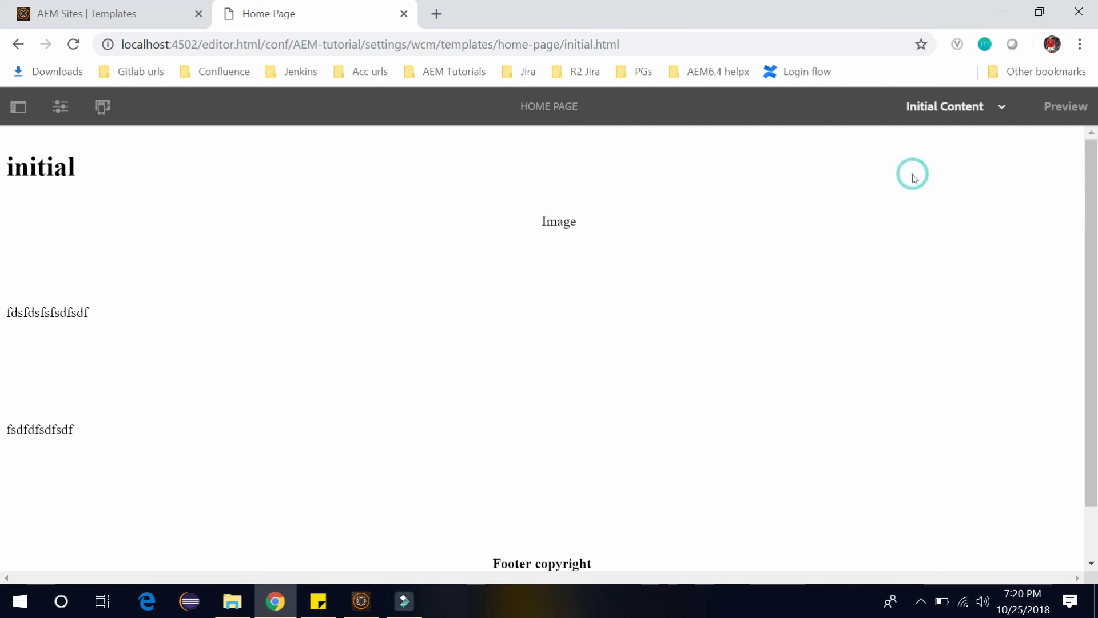
click(614, 189)
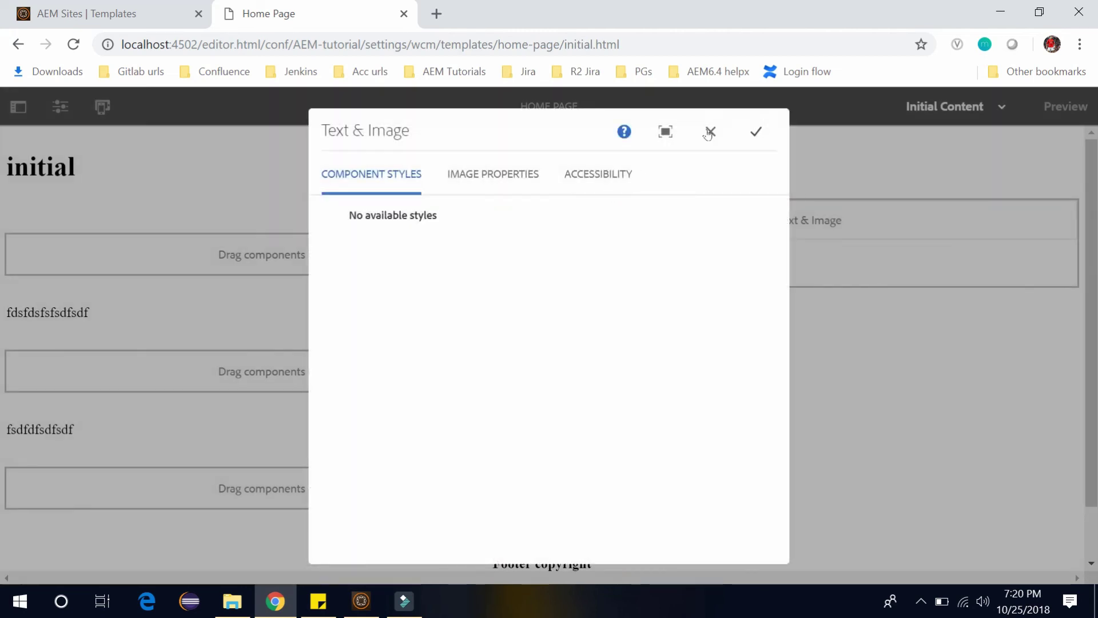
Drop asset.jpg into the Text & Image image properties, save, and close the side panel.
click(503, 174)
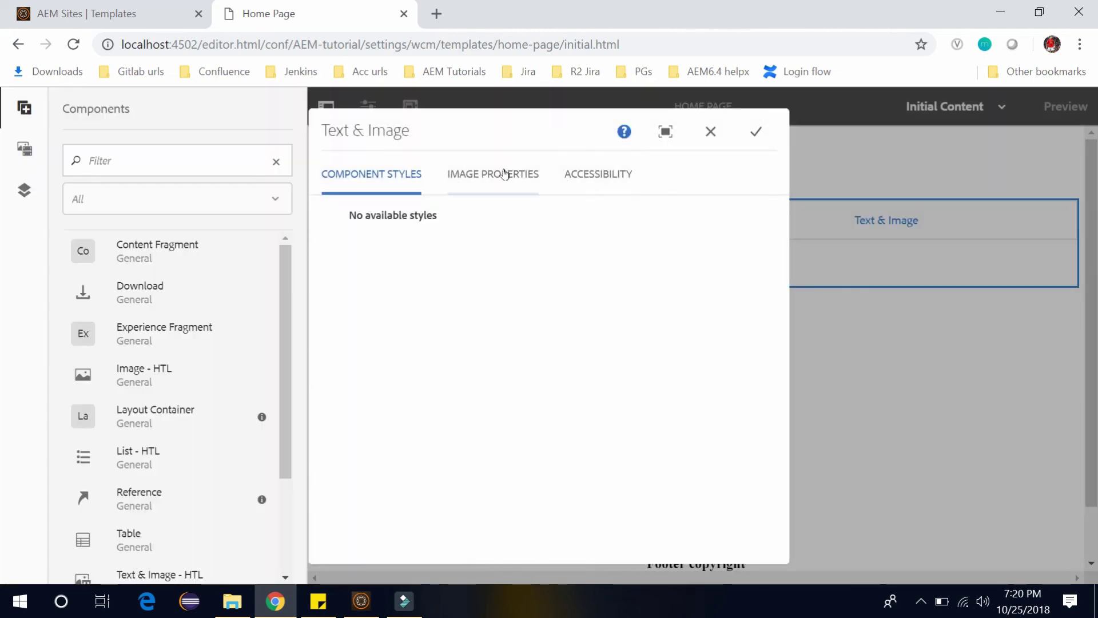
click(23, 149)
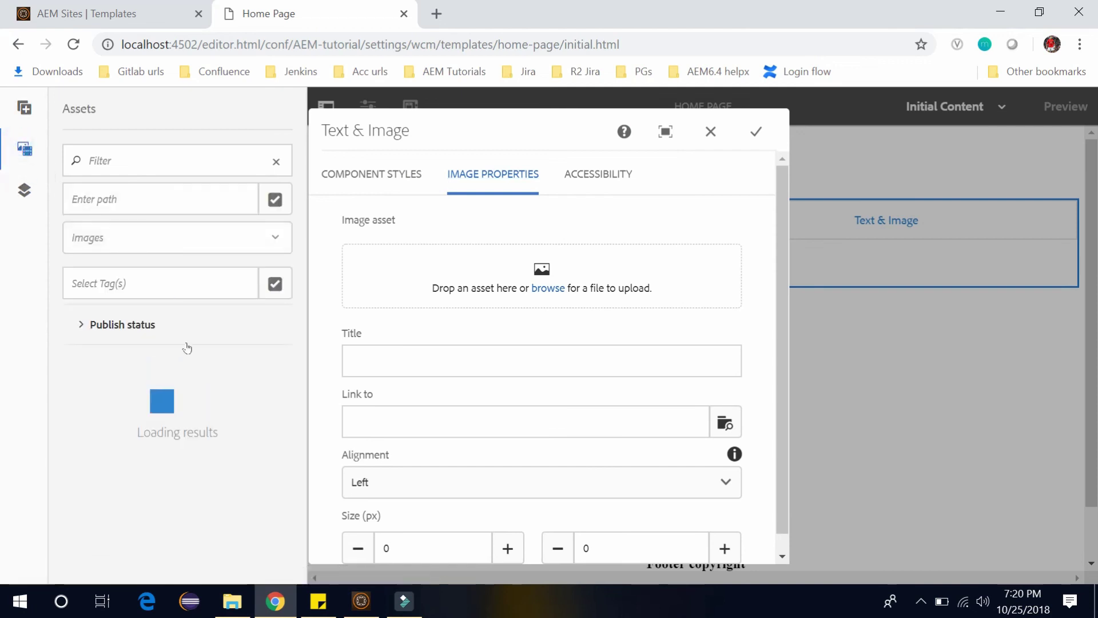
drag(152, 405, 558, 288)
click(755, 132)
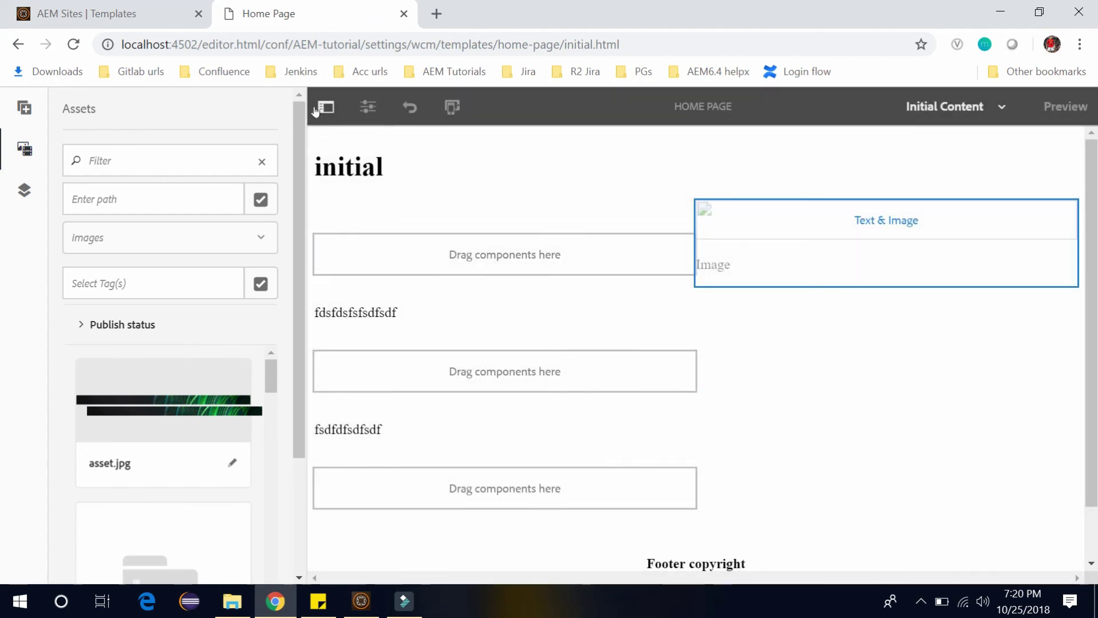
click(324, 107)
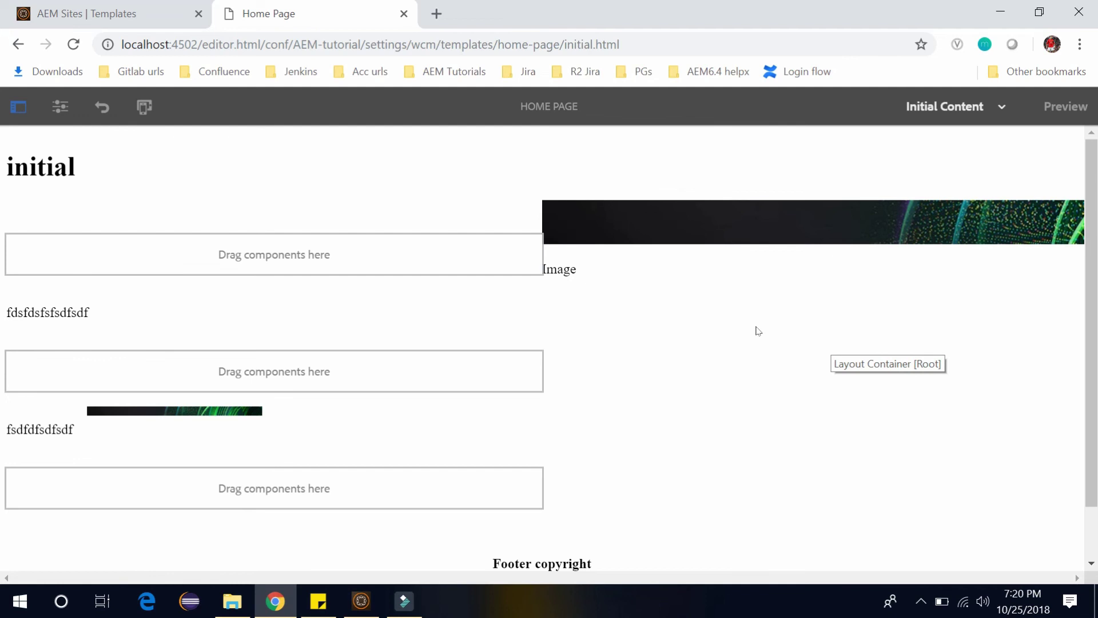
Switch to Layout mode and drag the title's right edge, keeping it full width.
click(1002, 107)
click(969, 218)
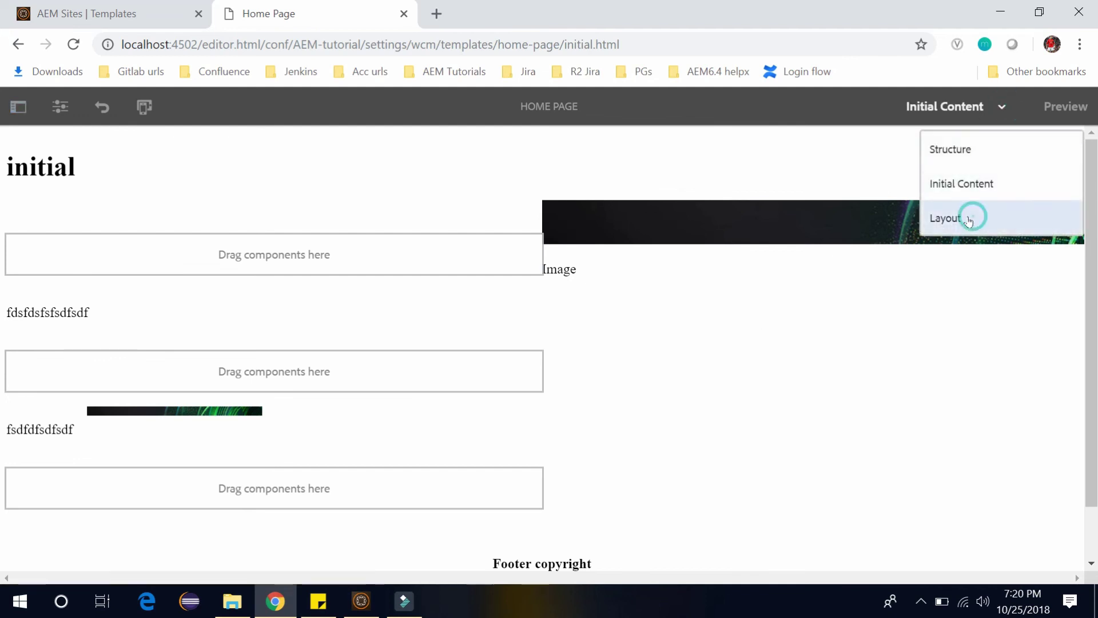
scroll(806, 541, down, 3)
scroll(805, 541, up, 3)
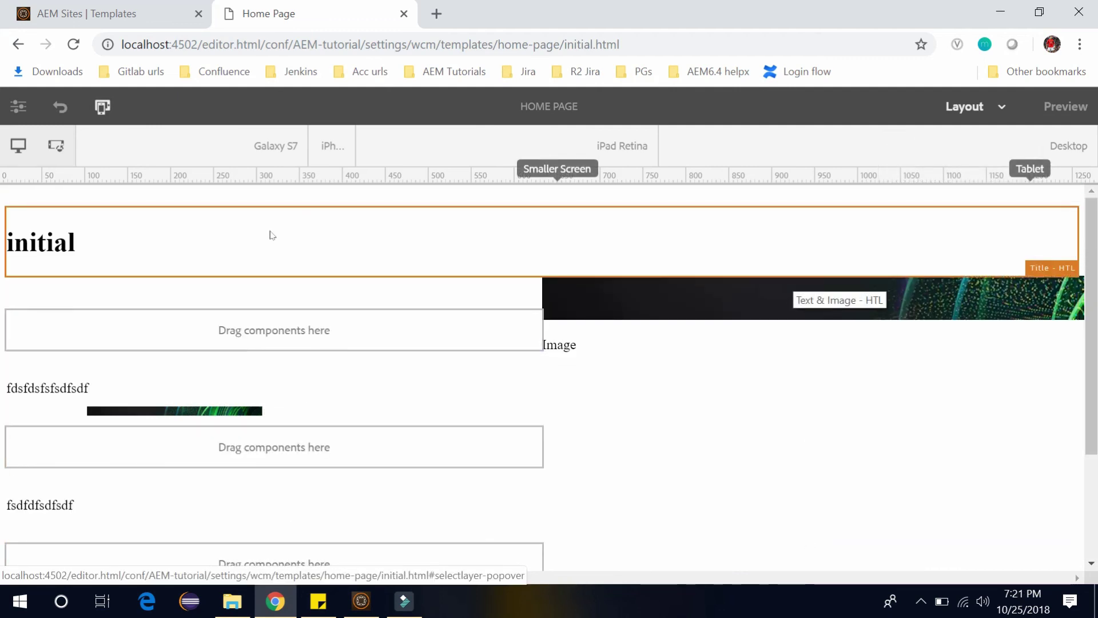
click(269, 231)
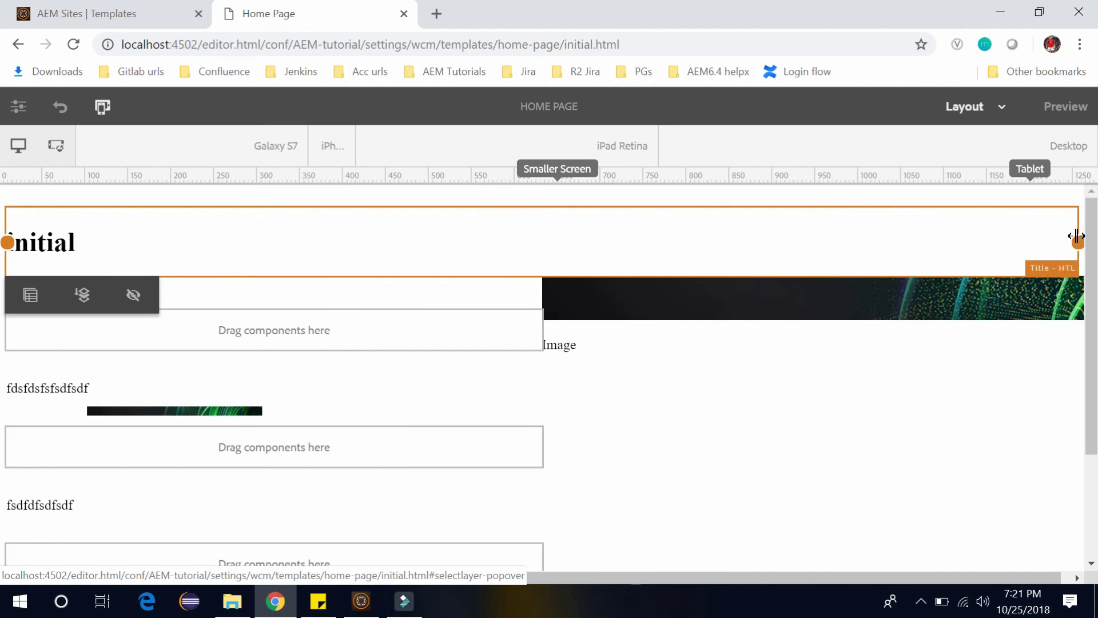
mouse_move(1075, 240)
mouse_down()
mouse_move(834, 218)
mouse_move(822, 229)
mouse_move(1067, 237)
mouse_up()
click(975, 107)
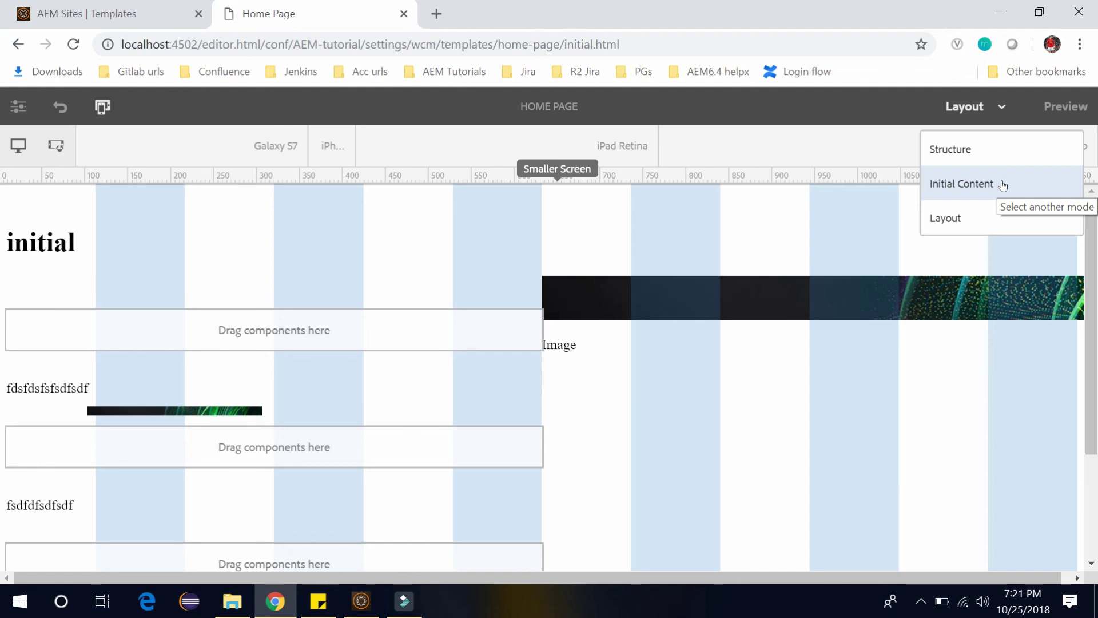
Choose Initial Content from the top-right mode list.
click(1003, 185)
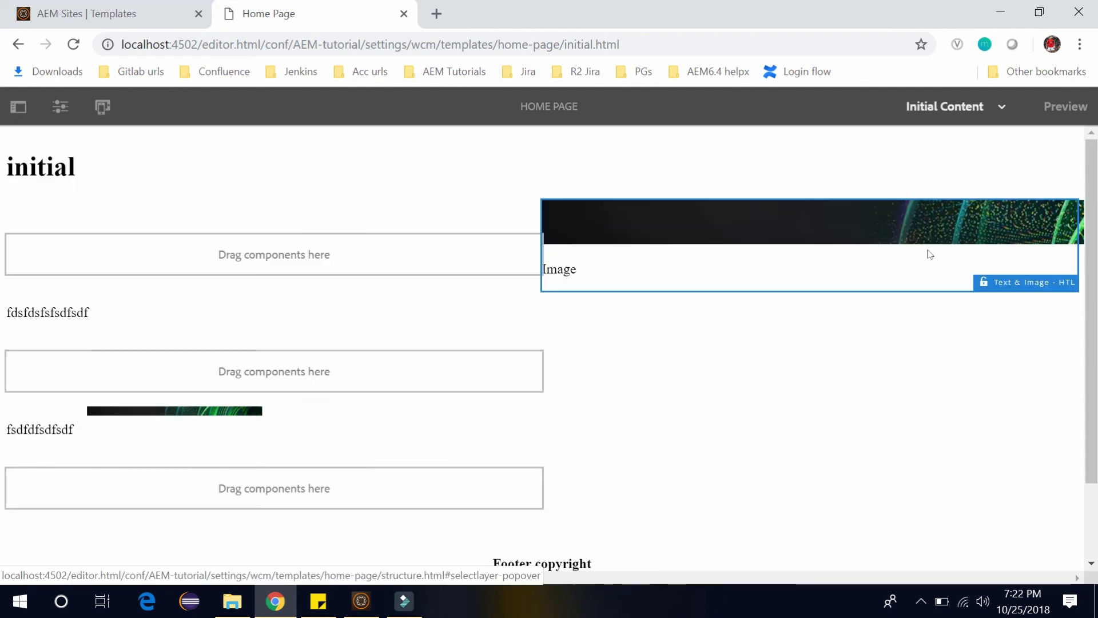